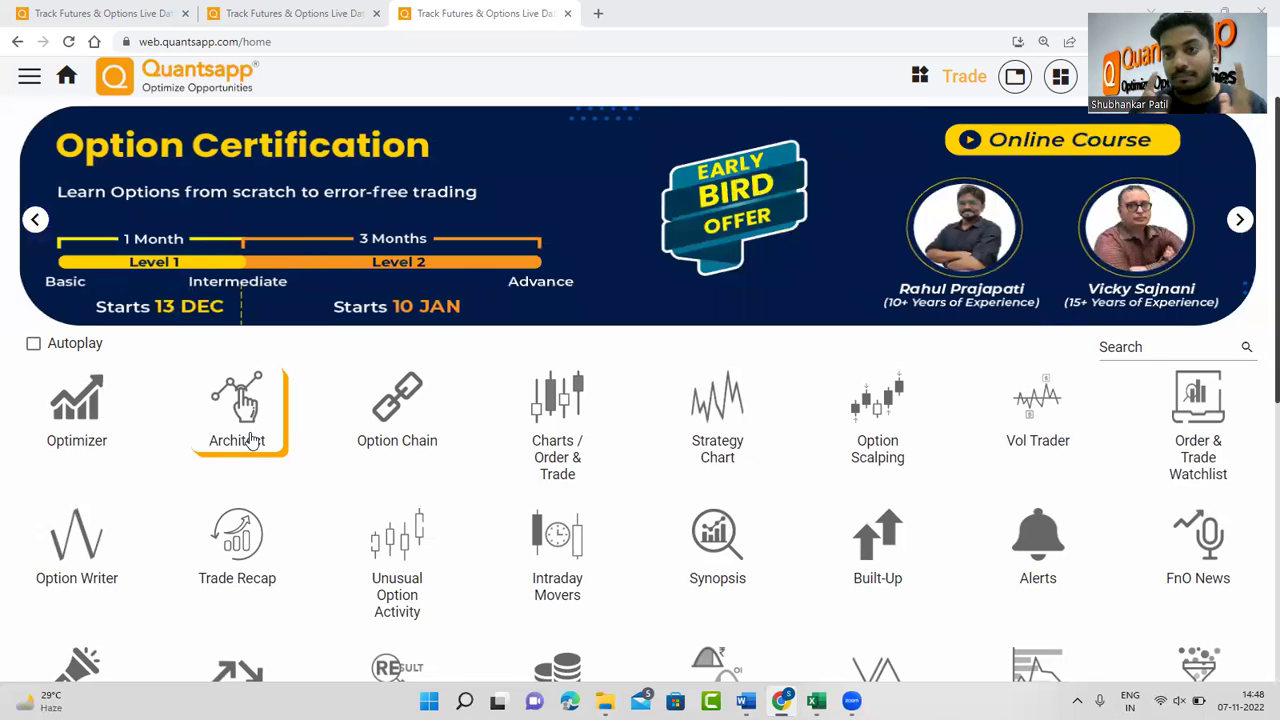
# Open Option Architect from the Architect tool and start a custom strategy.
pyautogui.click(251, 441)
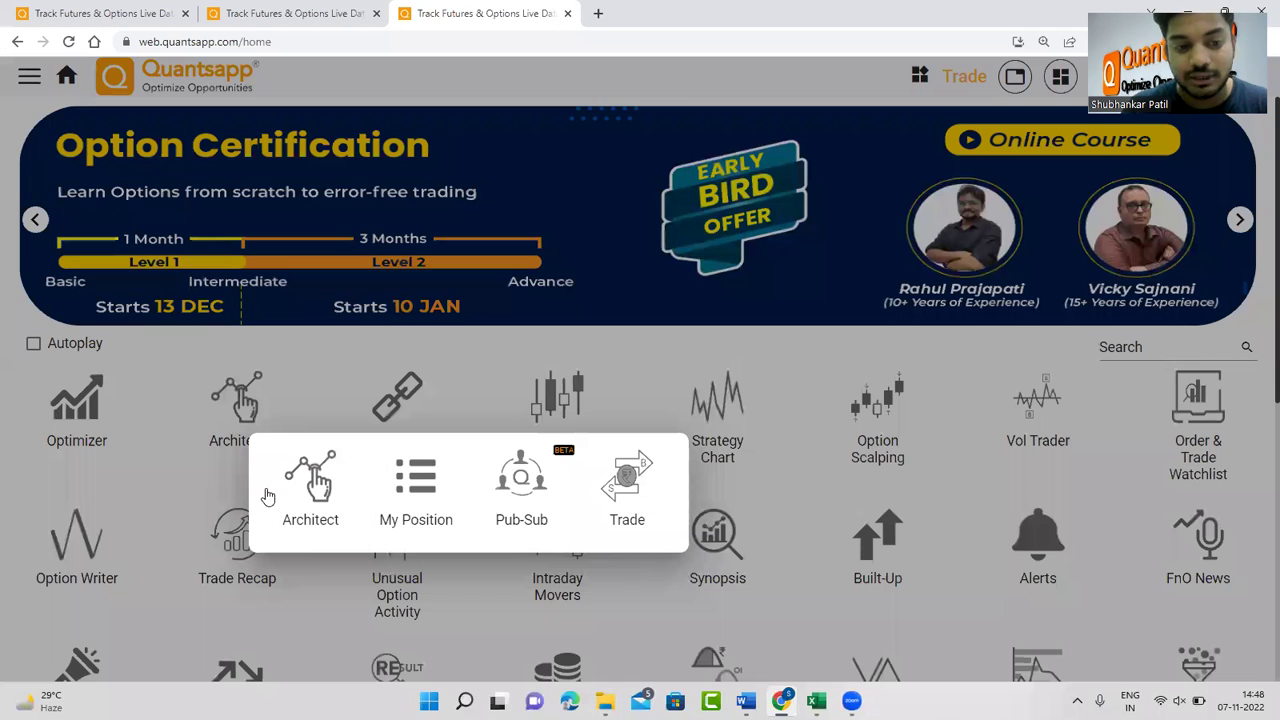
pyautogui.click(265, 490)
pyautogui.click(703, 385)
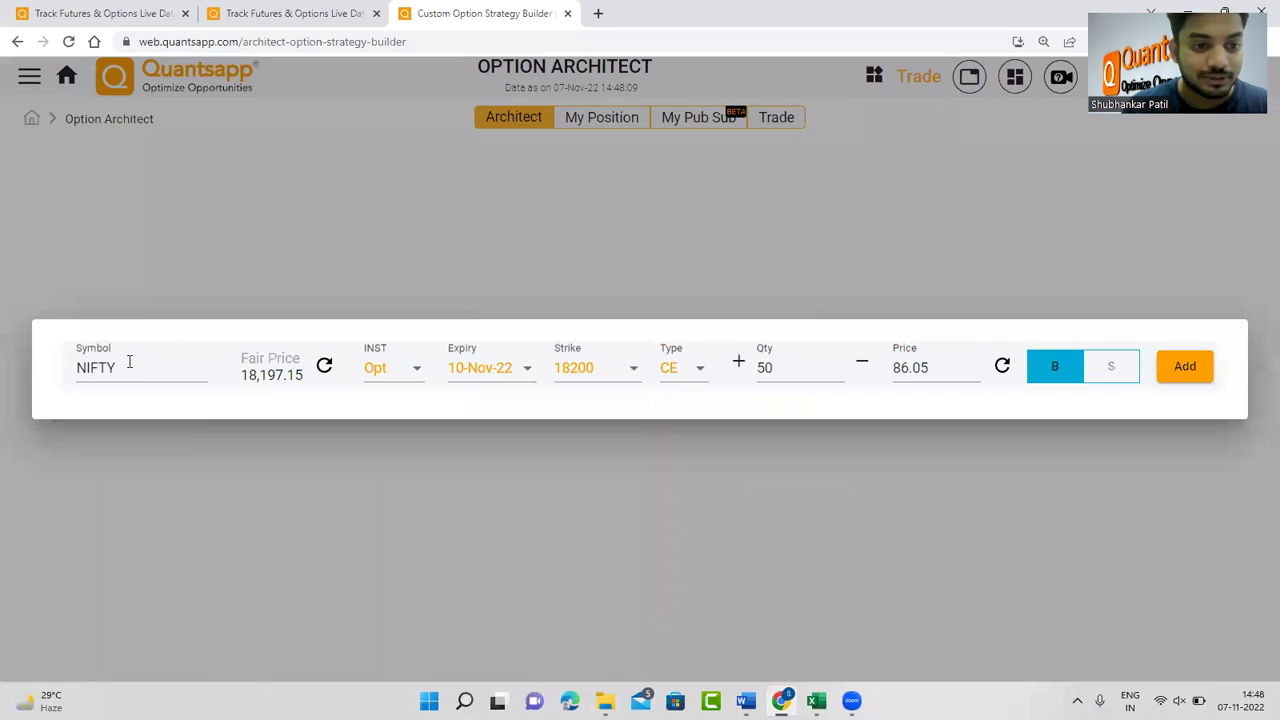
# Make the leg a RELIANCE futures buy, 24-Nov-22 expiry, 250 quantity at 2617.75.
pyautogui.click(129, 361)
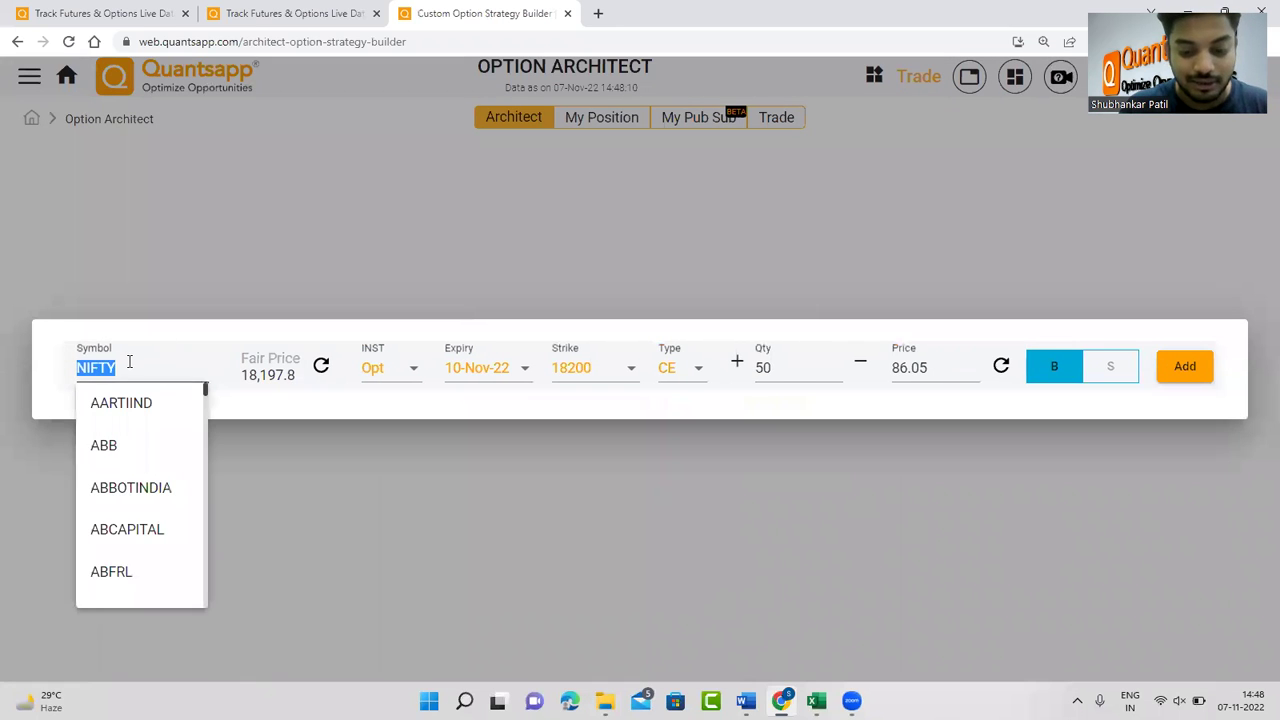
pyautogui.write('RELI')
pyautogui.click(141, 420)
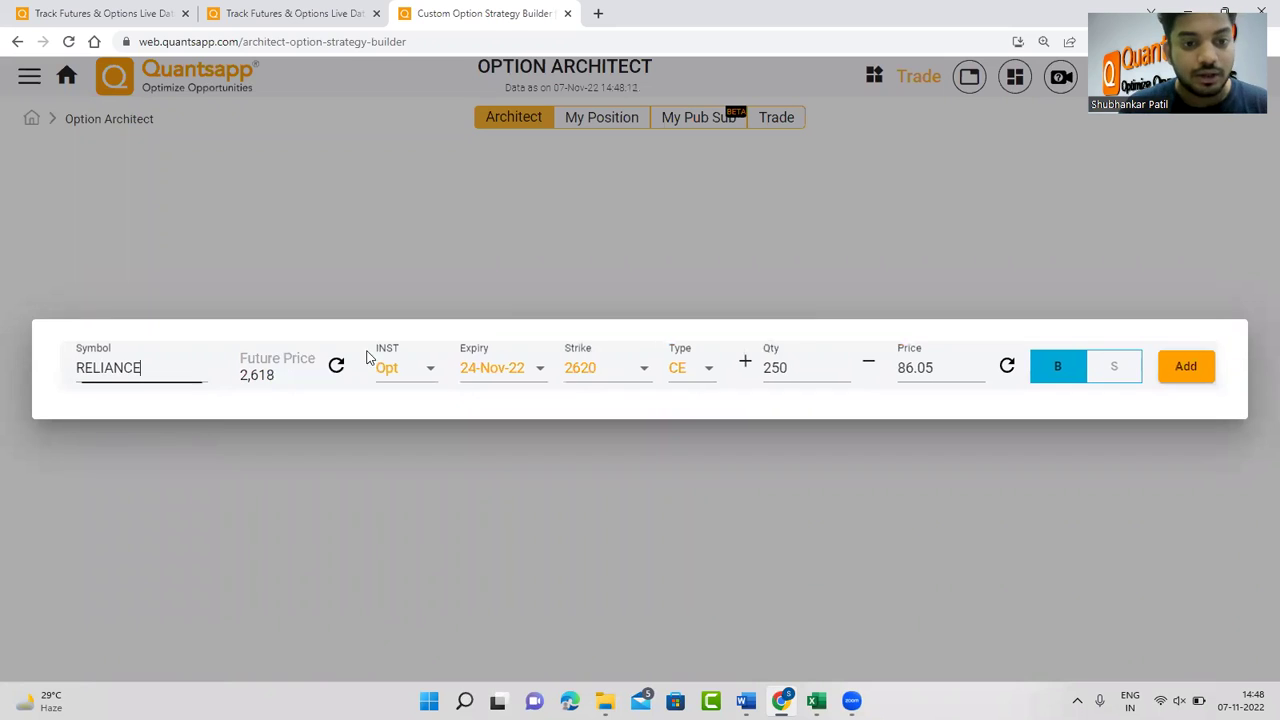
pyautogui.click(406, 370)
pyautogui.click(405, 435)
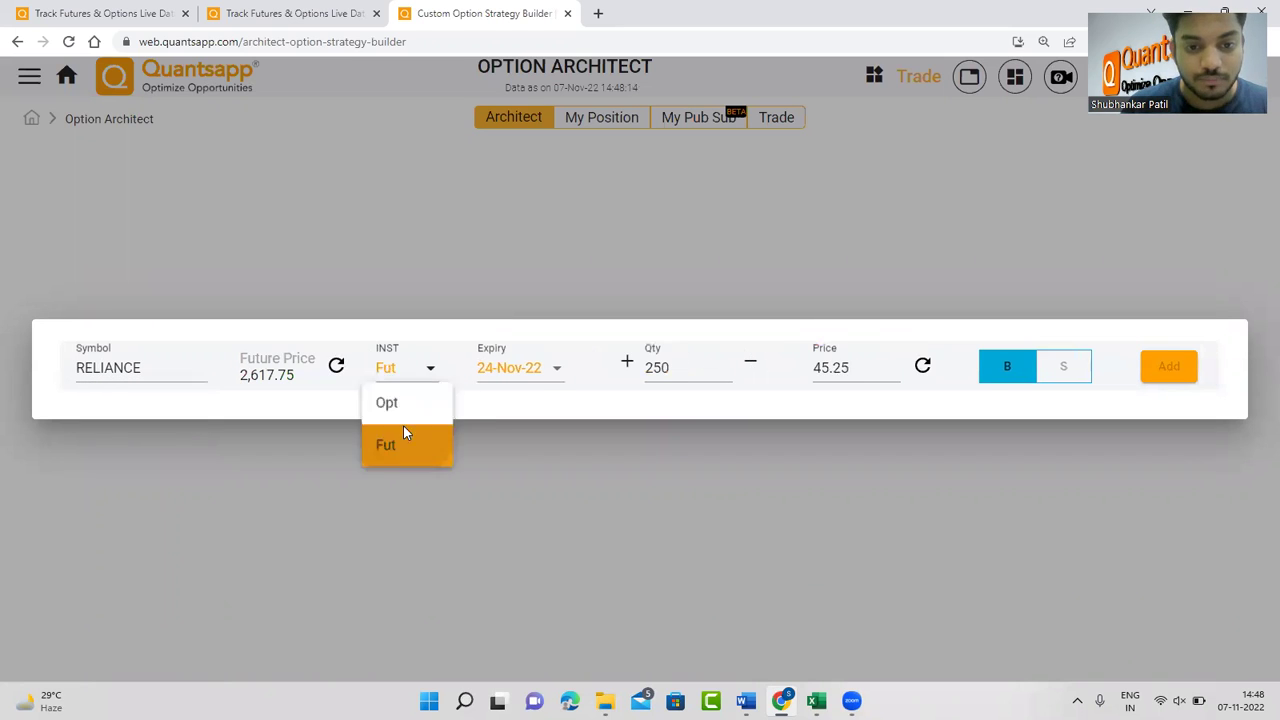
pyautogui.click(1057, 374)
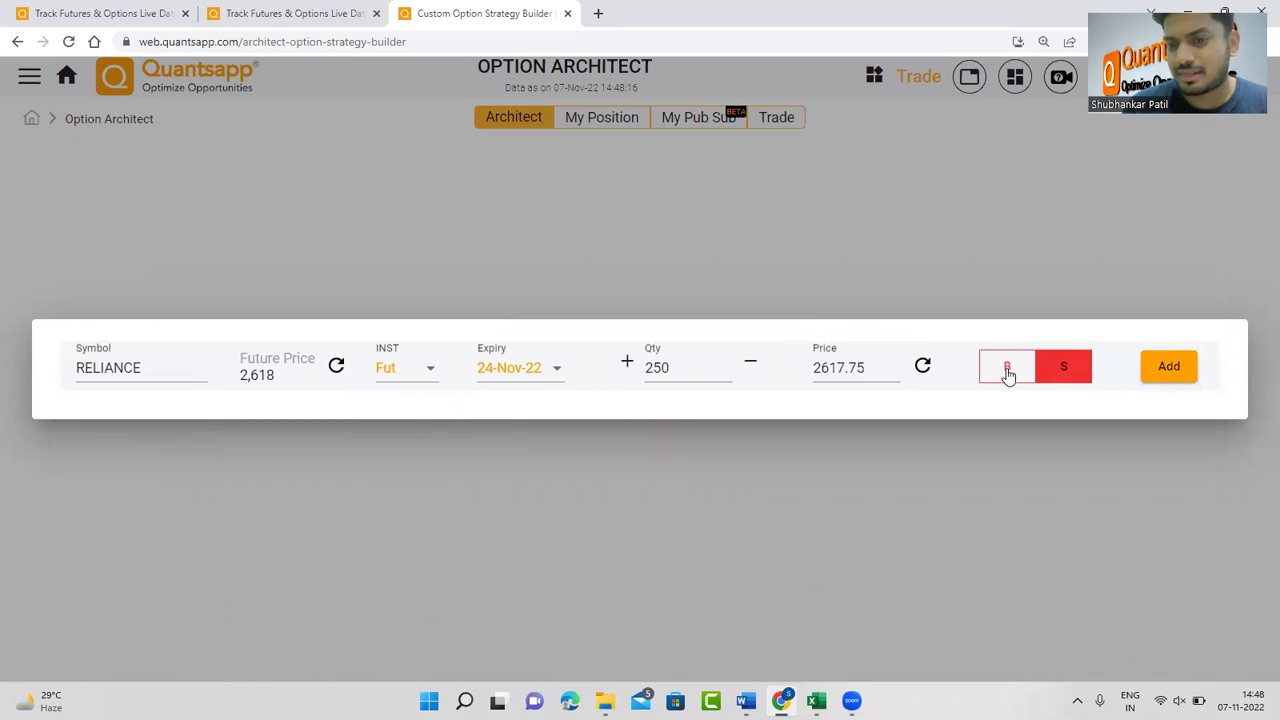
pyautogui.click(1006, 371)
pyautogui.click(1062, 371)
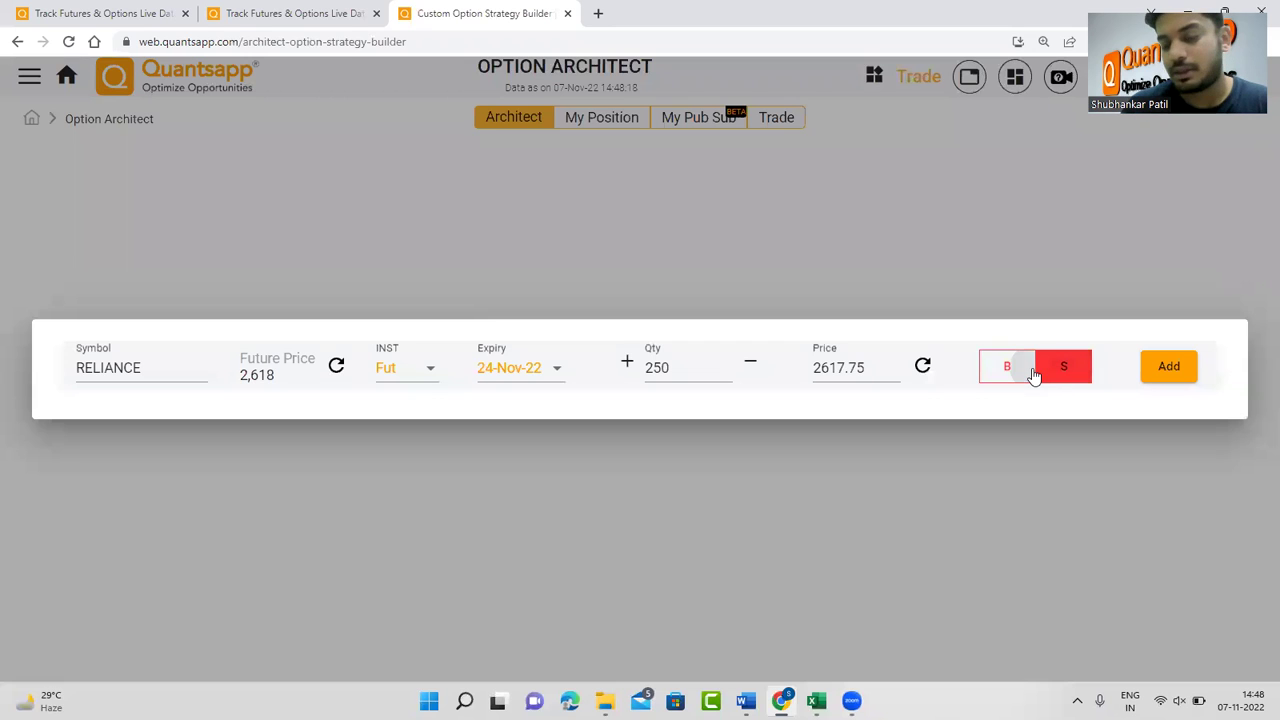
pyautogui.click(1031, 372)
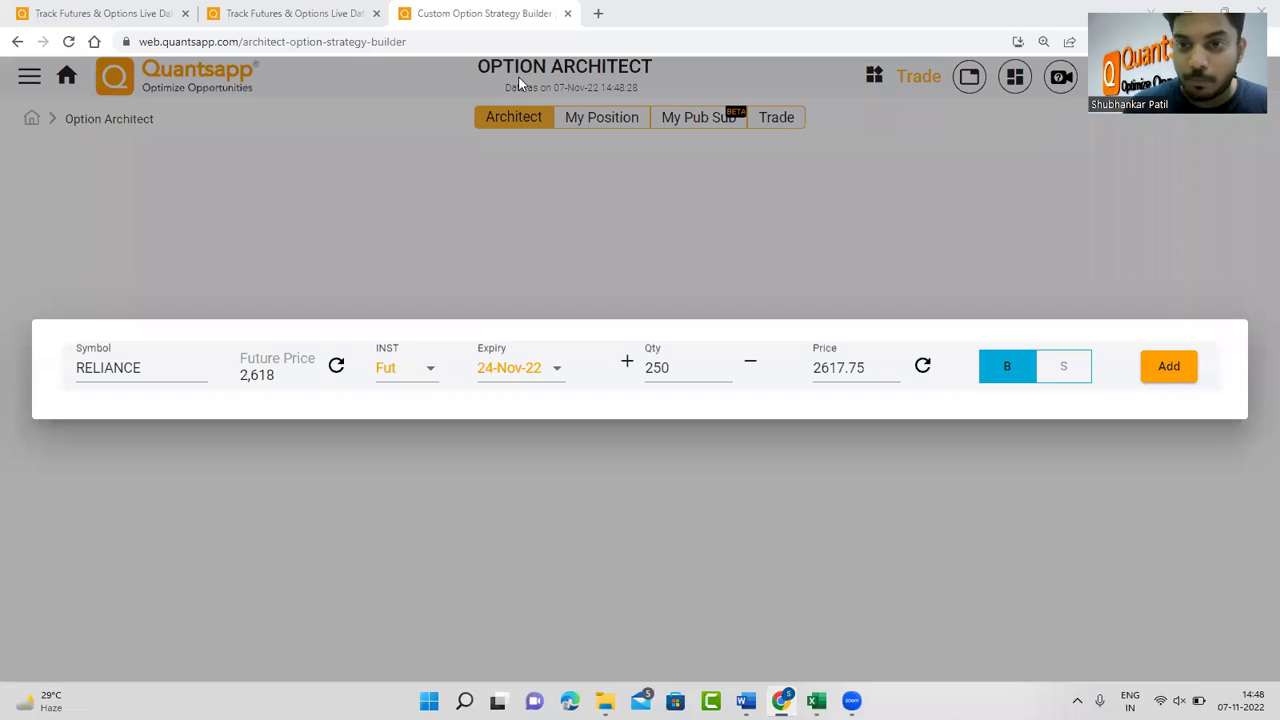
pyautogui.moveTo(55, 338); pyautogui.dragTo(218, 394)
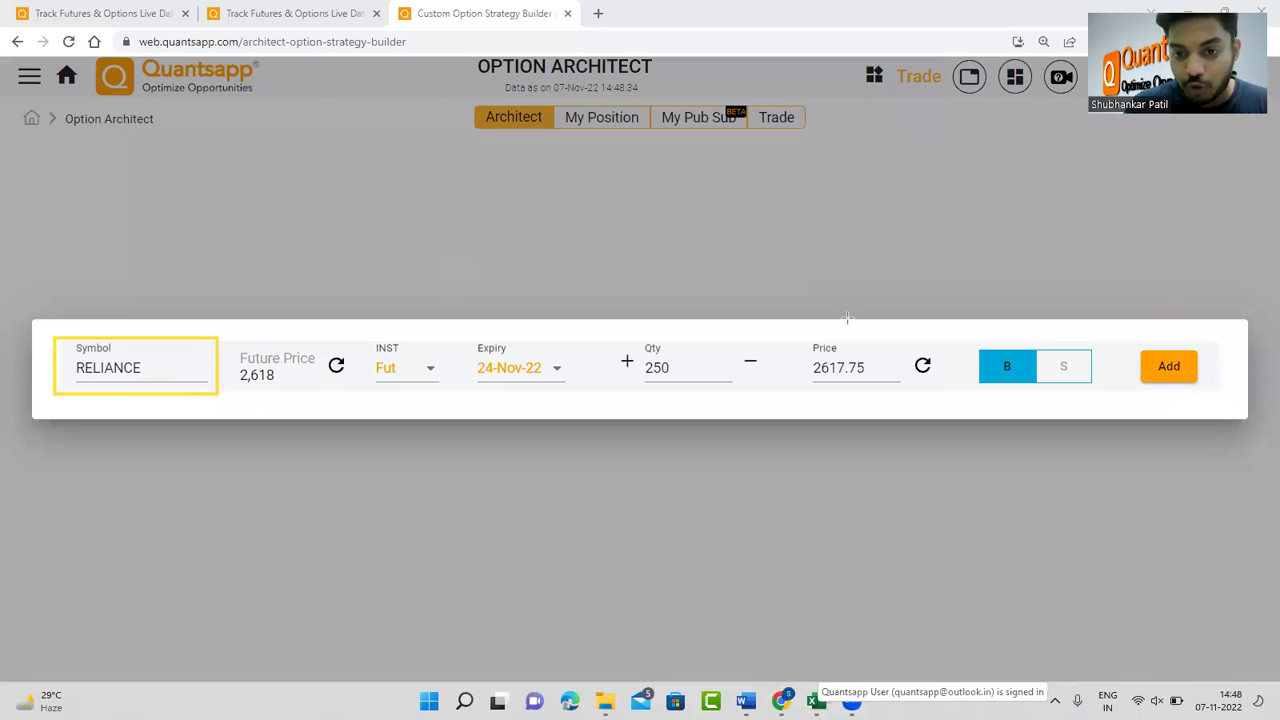
pyautogui.moveTo(795, 330)
pyautogui.mouseDown()
pyautogui.moveTo(907, 399)
pyautogui.moveTo(935, 394)
pyautogui.mouseUp()
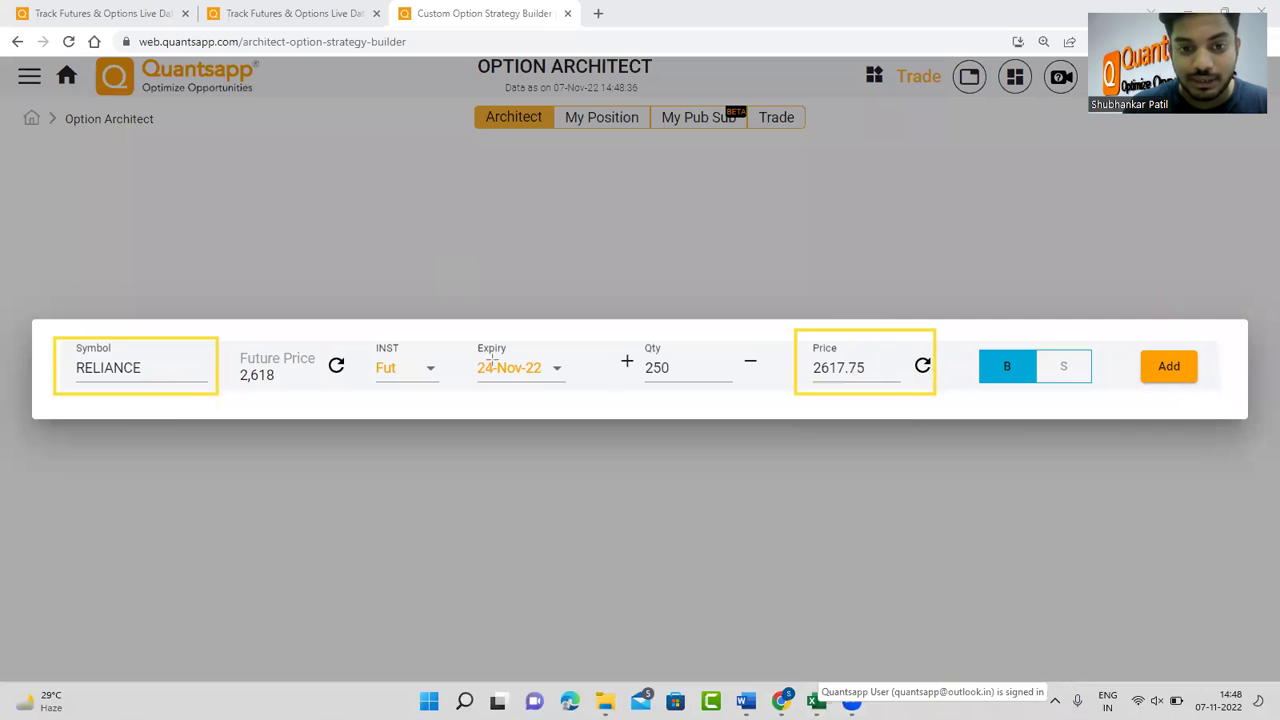
pyautogui.moveTo(455, 332)
pyautogui.mouseDown()
pyautogui.moveTo(574, 374)
pyautogui.moveTo(588, 393)
pyautogui.mouseUp()
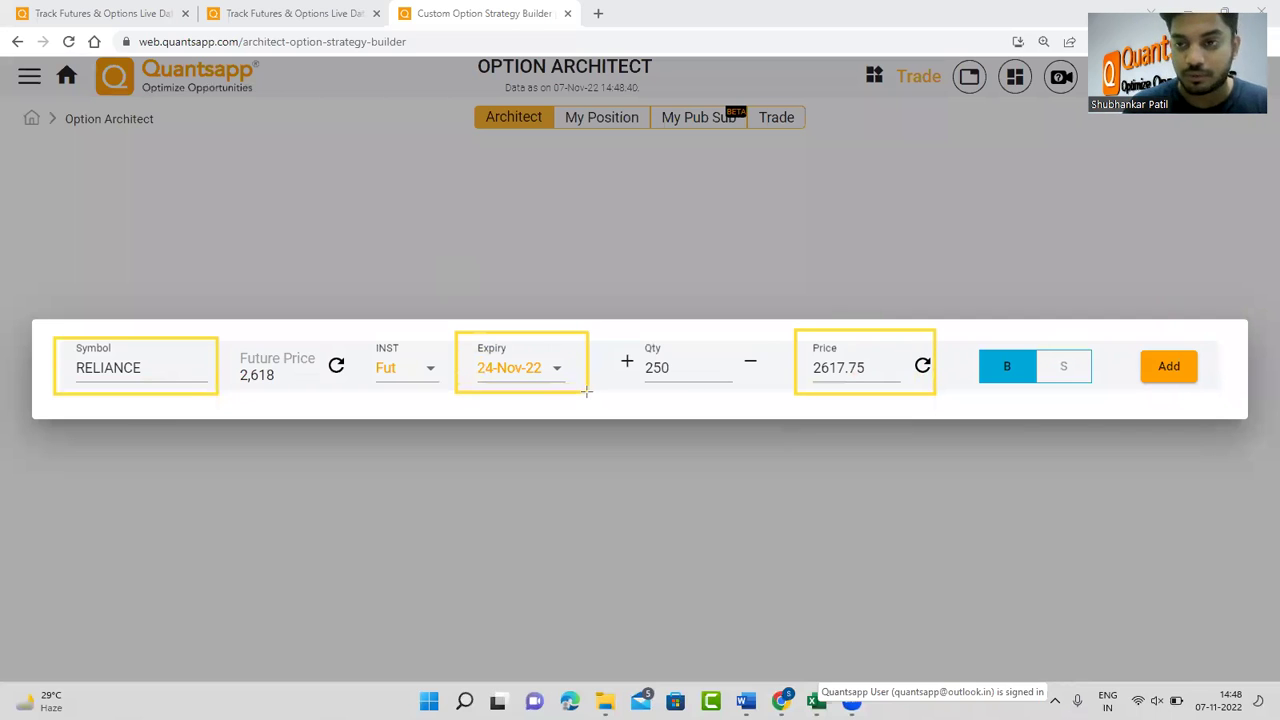
pyautogui.moveTo(612, 330); pyautogui.dragTo(778, 396)
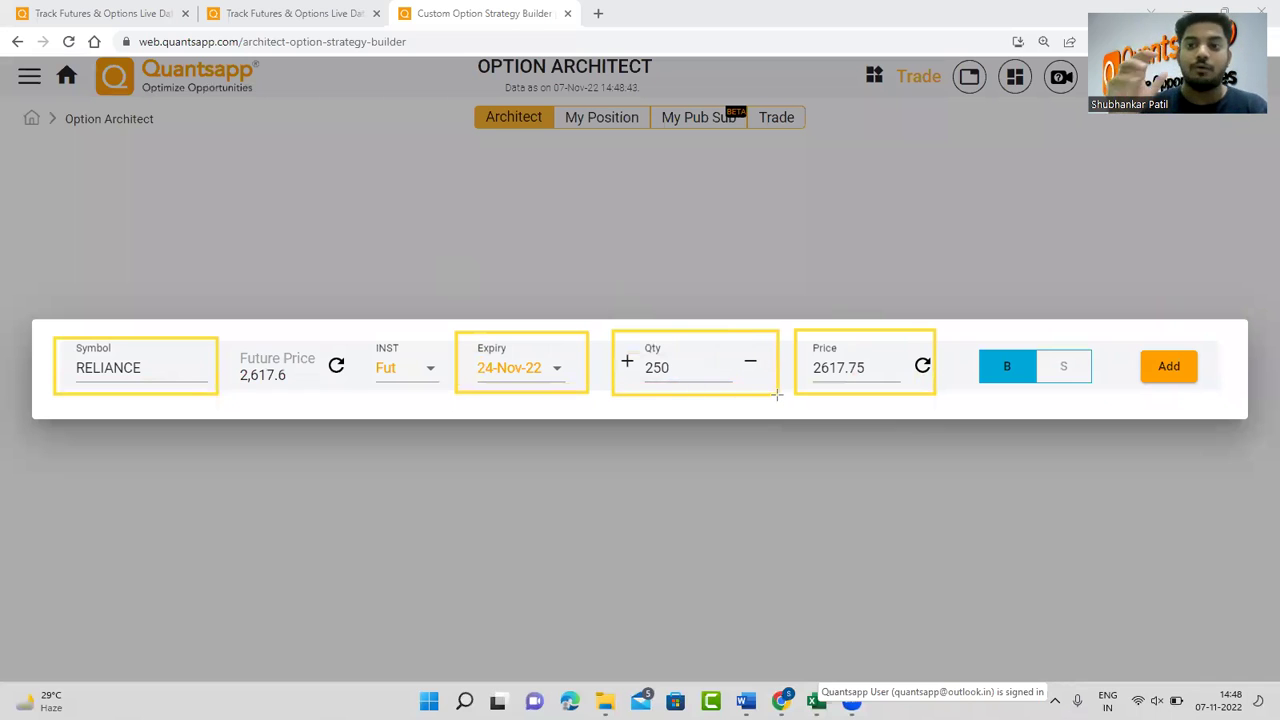
pyautogui.moveTo(951, 330)
pyautogui.mouseDown()
pyautogui.moveTo(1140, 405)
pyautogui.moveTo(1120, 410)
pyautogui.moveTo(1113, 393)
pyautogui.mouseUp()
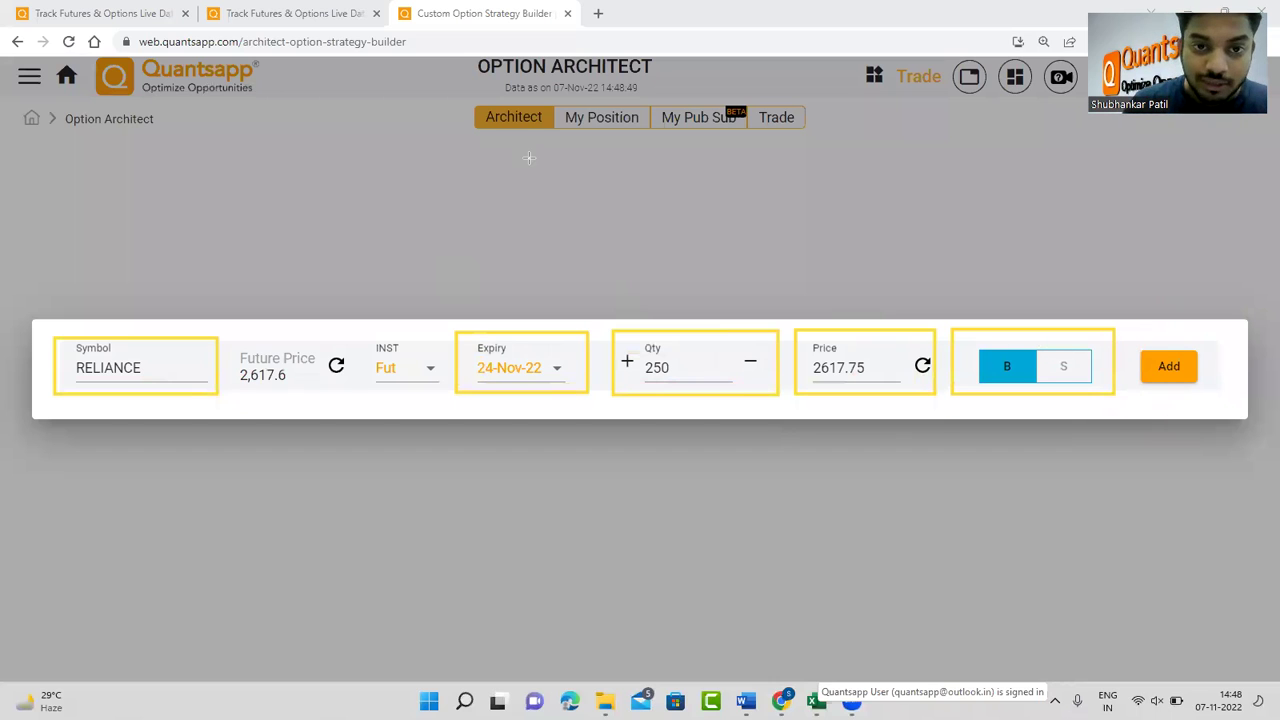
pyautogui.moveTo(130, 290)
pyautogui.mouseDown()
pyautogui.moveTo(137, 333)
pyautogui.moveTo(265, 215)
pyautogui.mouseUp()
pyautogui.moveTo(506, 297)
pyautogui.mouseDown()
pyautogui.moveTo(516, 316)
pyautogui.moveTo(580, 232)
pyautogui.mouseUp()
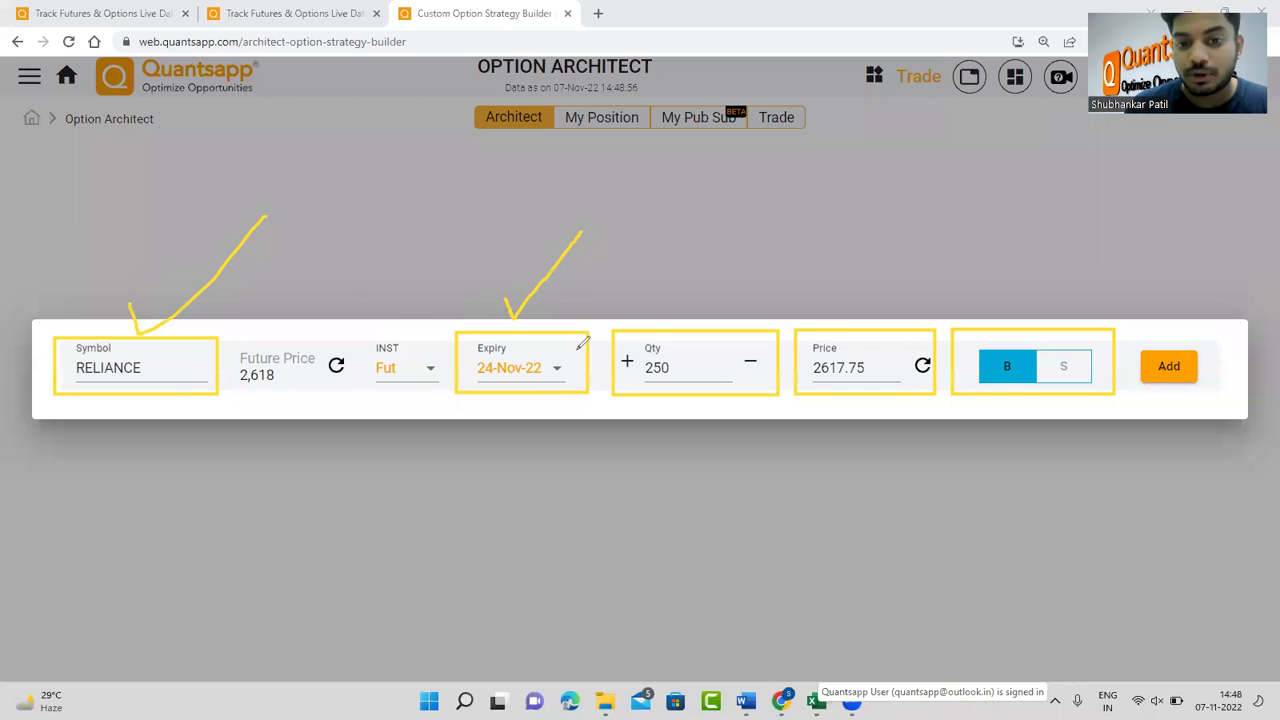
pyautogui.moveTo(843, 294)
pyautogui.mouseDown()
pyautogui.moveTo(852, 310)
pyautogui.moveTo(923, 222)
pyautogui.mouseUp()
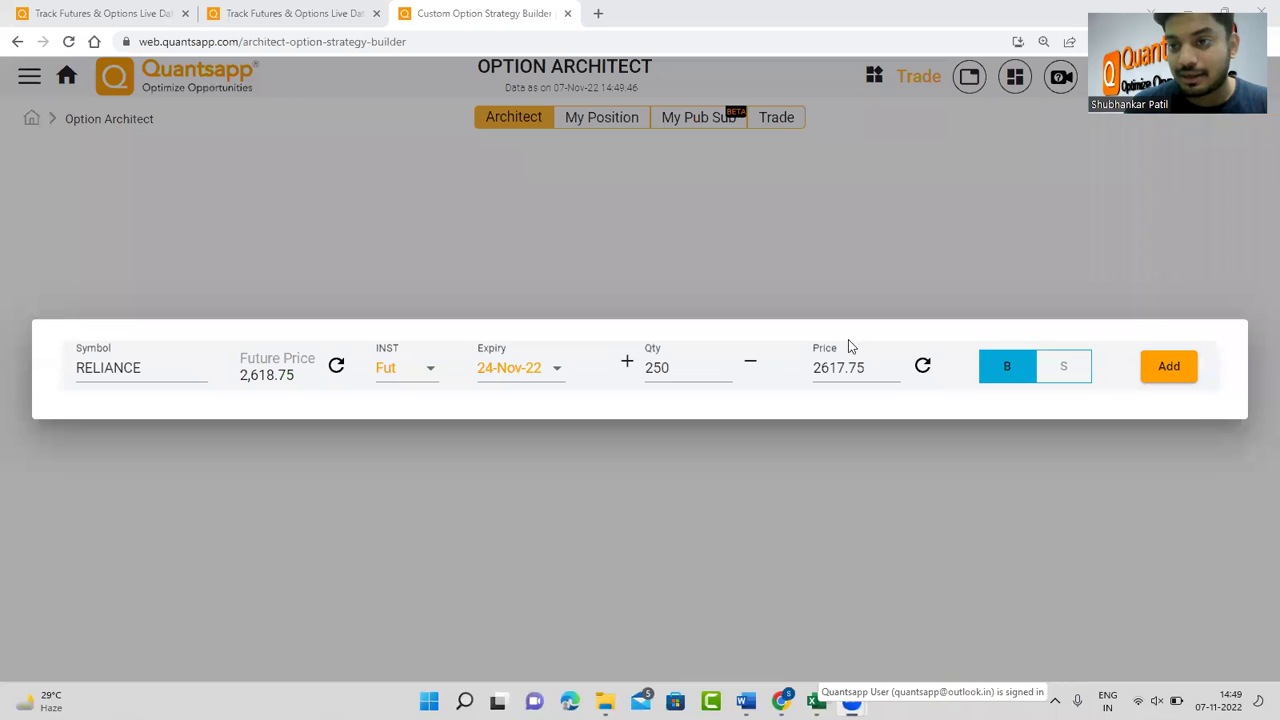
# Add the 250-quantity RELIANCE futures buy as a Long Future position.
pyautogui.click(1172, 367)
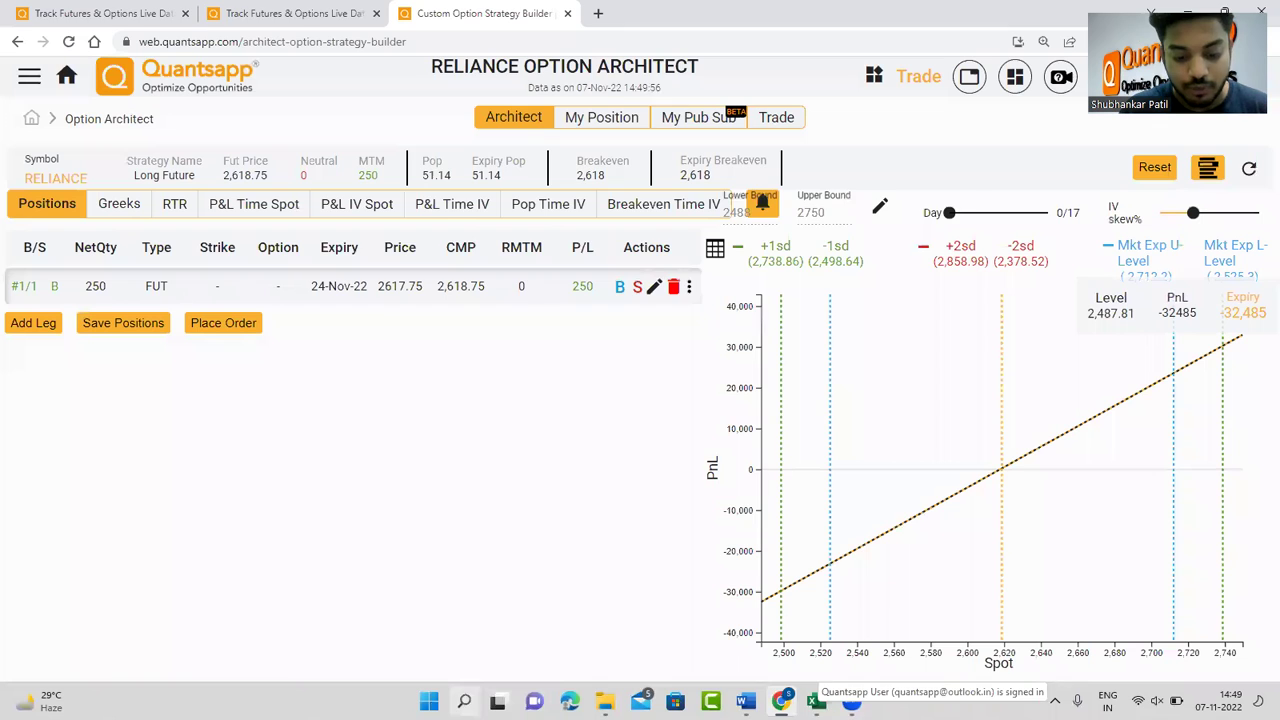
# Bring up Windows search to look for Calculator.
pyautogui.click(464, 700)
# Launch Calculator, compute 250 × 2617 = 6,54,250, select the result, and close it.
pyautogui.write('cal')
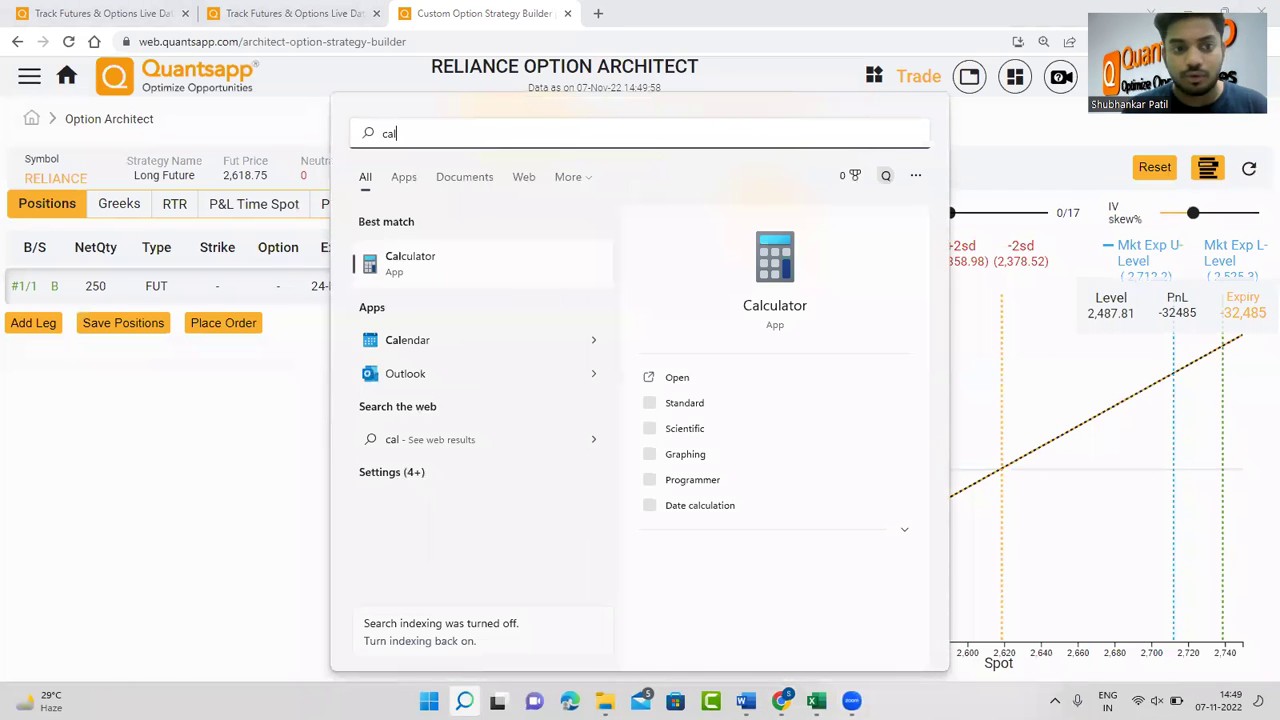
pyautogui.press('Return')
pyautogui.write('259')
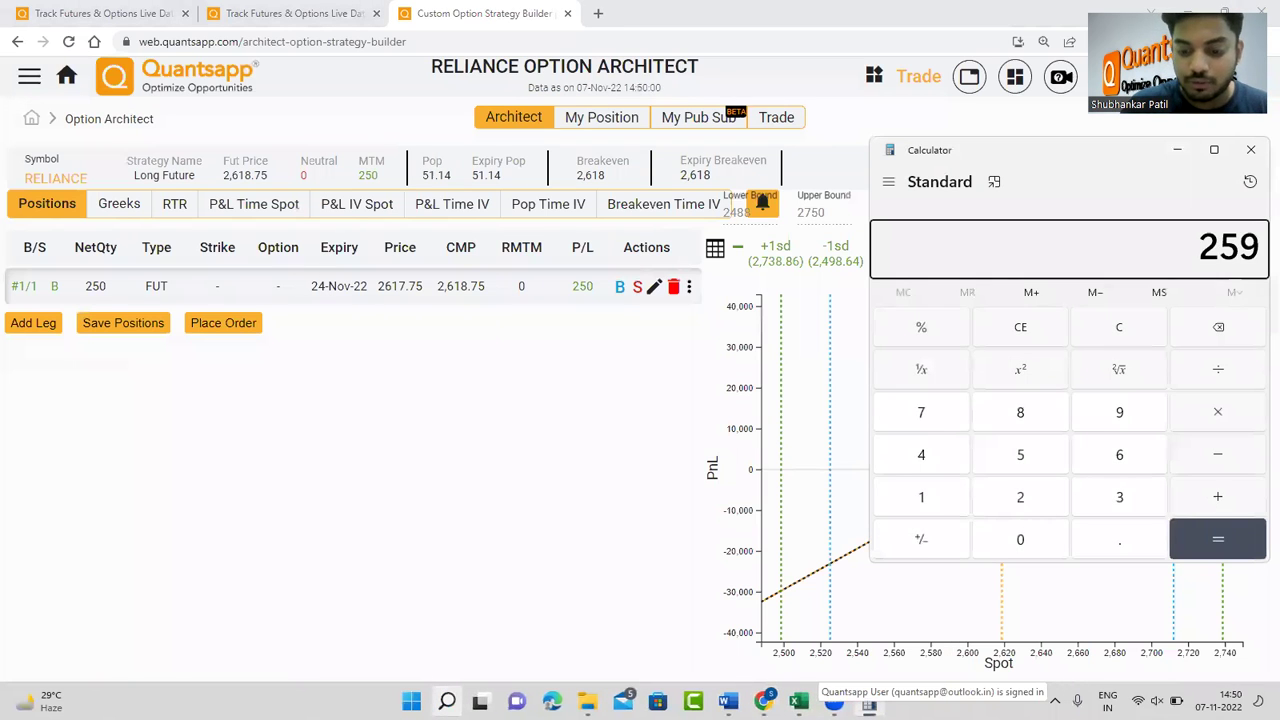
pyautogui.press('BackSpace')
pyautogui.write('0')
pyautogui.press('*')
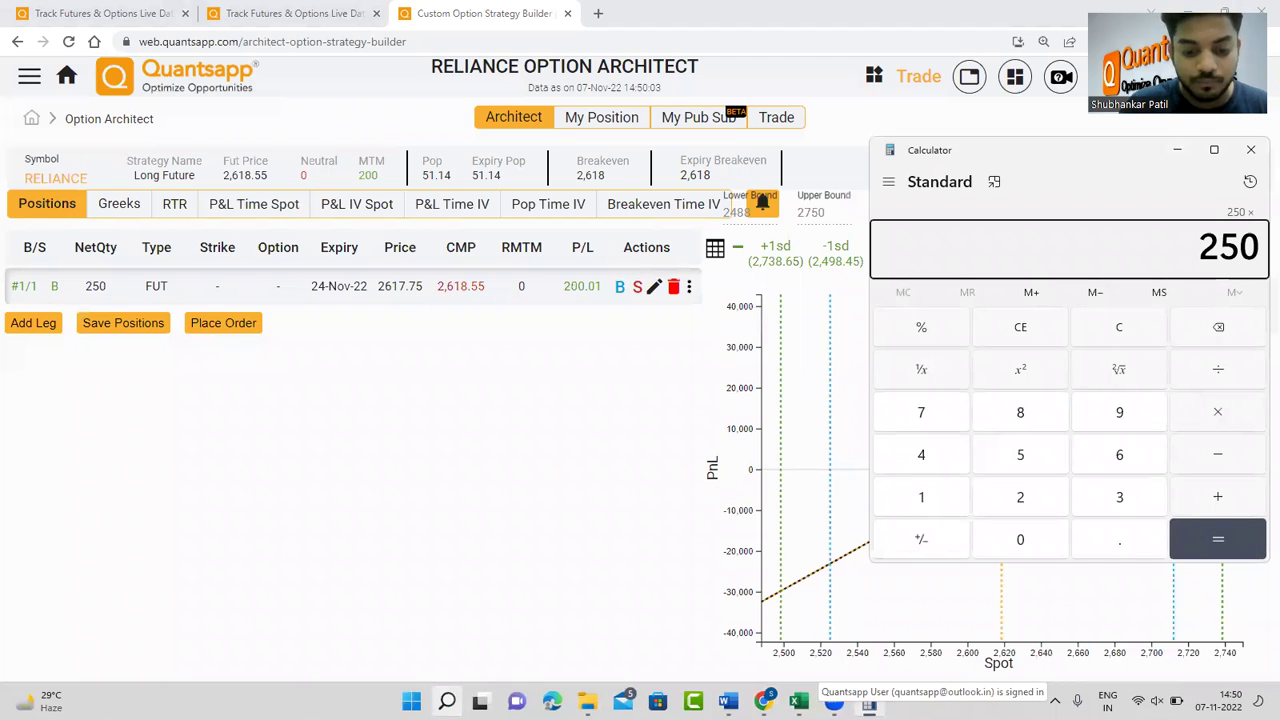
pyautogui.write('26')
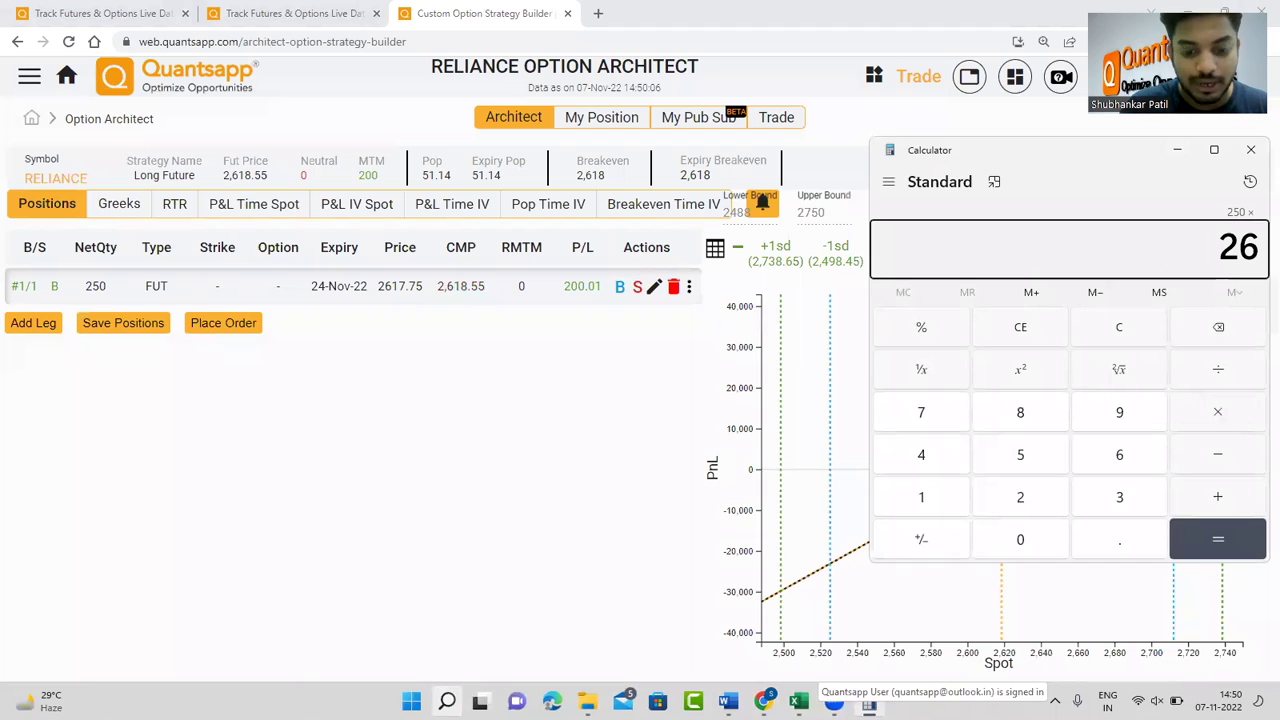
pyautogui.write('17')
pyautogui.press('Return')
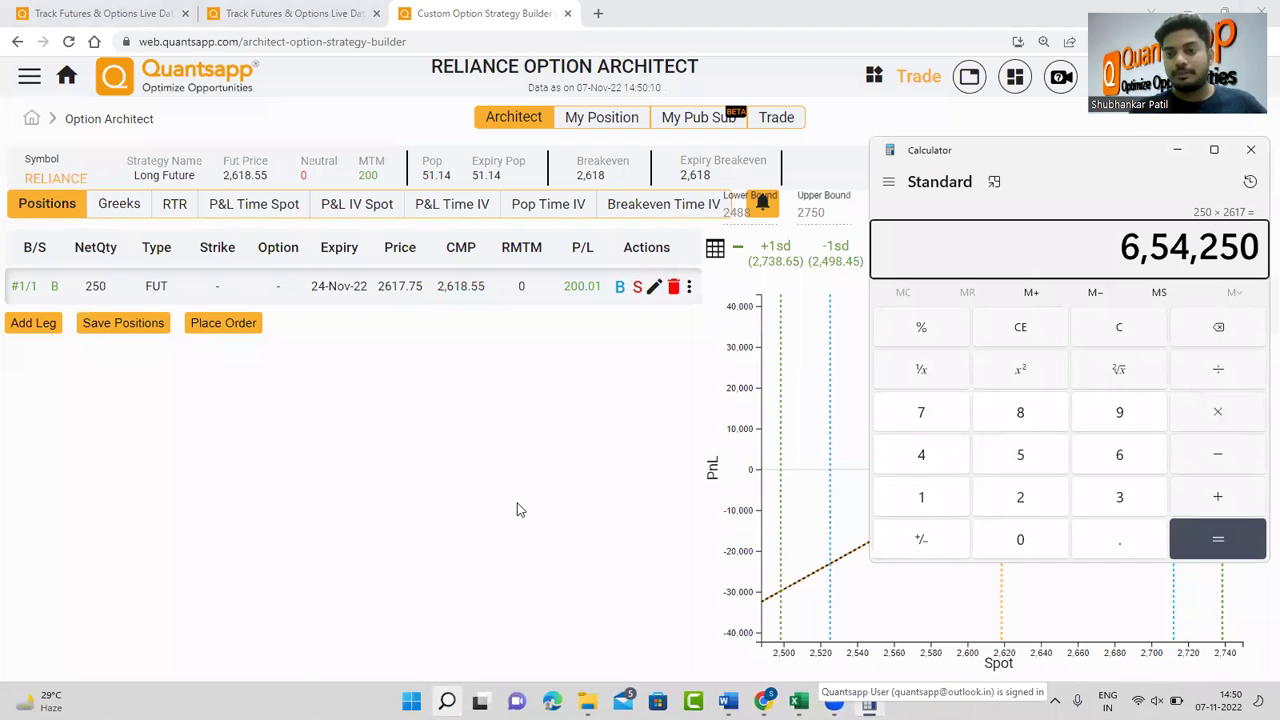
pyautogui.moveTo(1130, 250); pyautogui.dragTo(1258, 265)
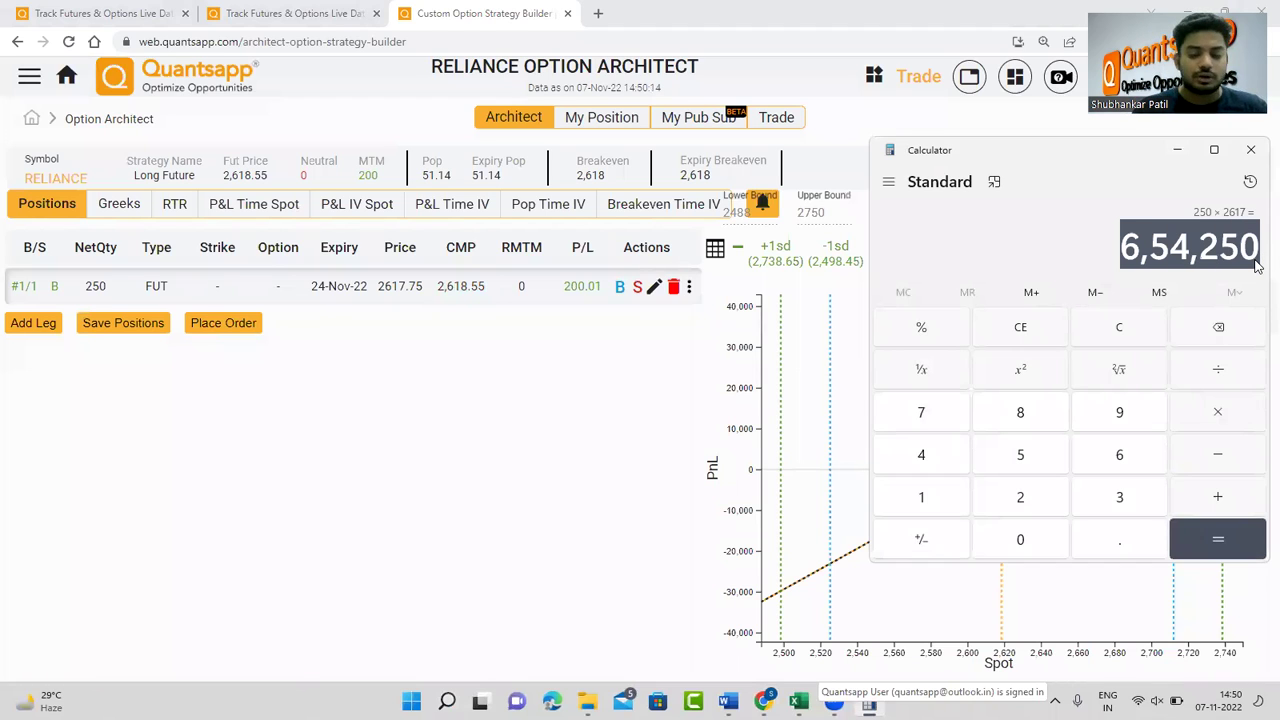
pyautogui.click(1256, 150)
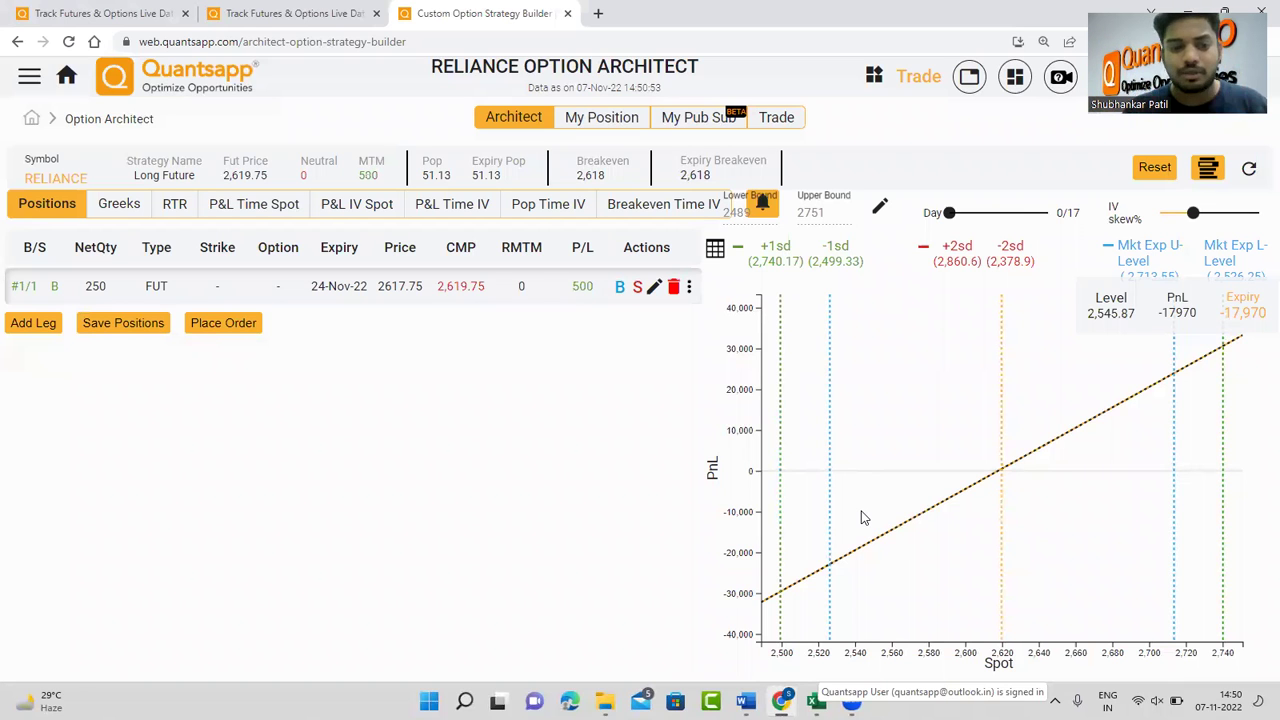
# In Excel, select the PROFIT cell B15, then go back to the Quantsapp position page.
pyautogui.click(816, 701)
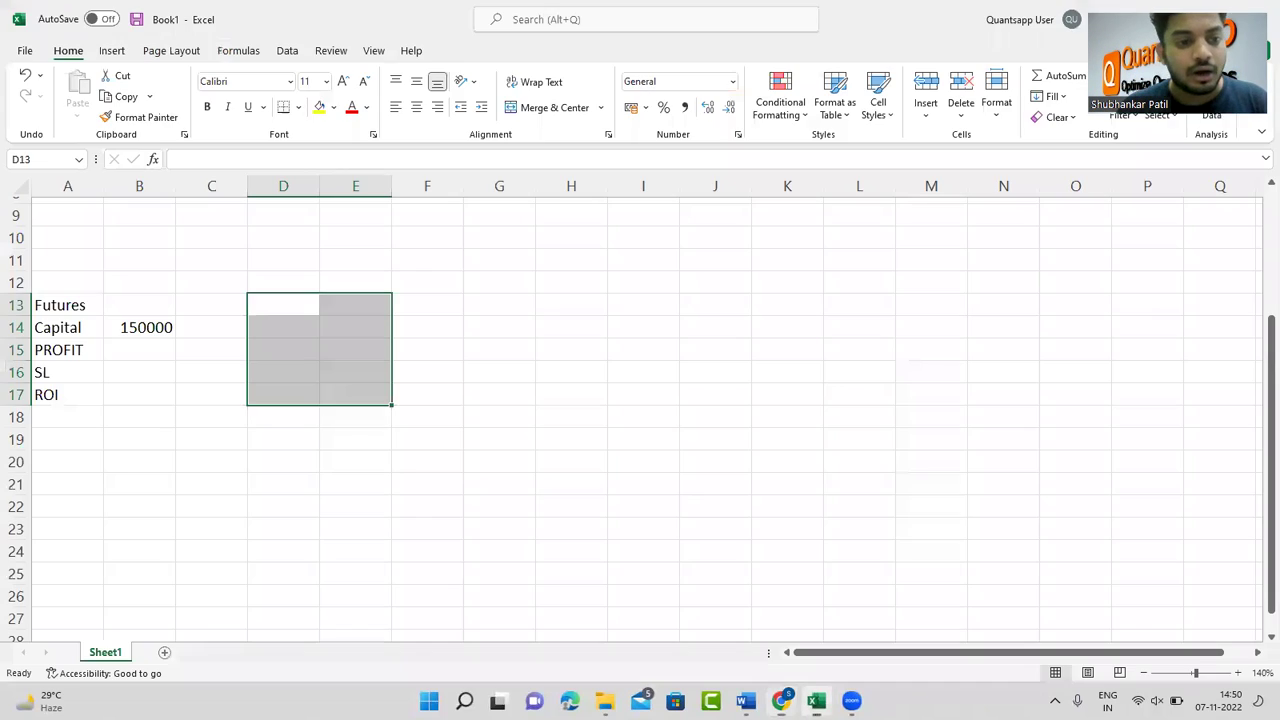
pyautogui.click(138, 368)
pyautogui.click(122, 342)
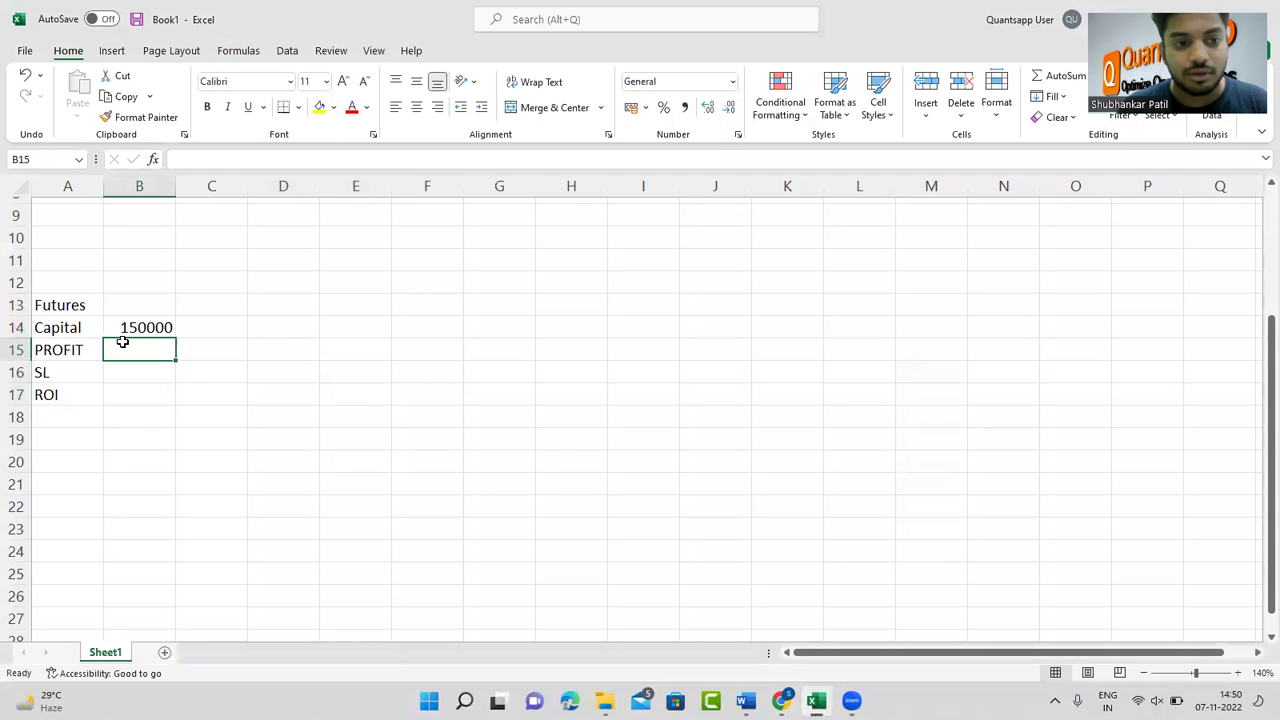
pyautogui.hotkey('alt', 'Tab')
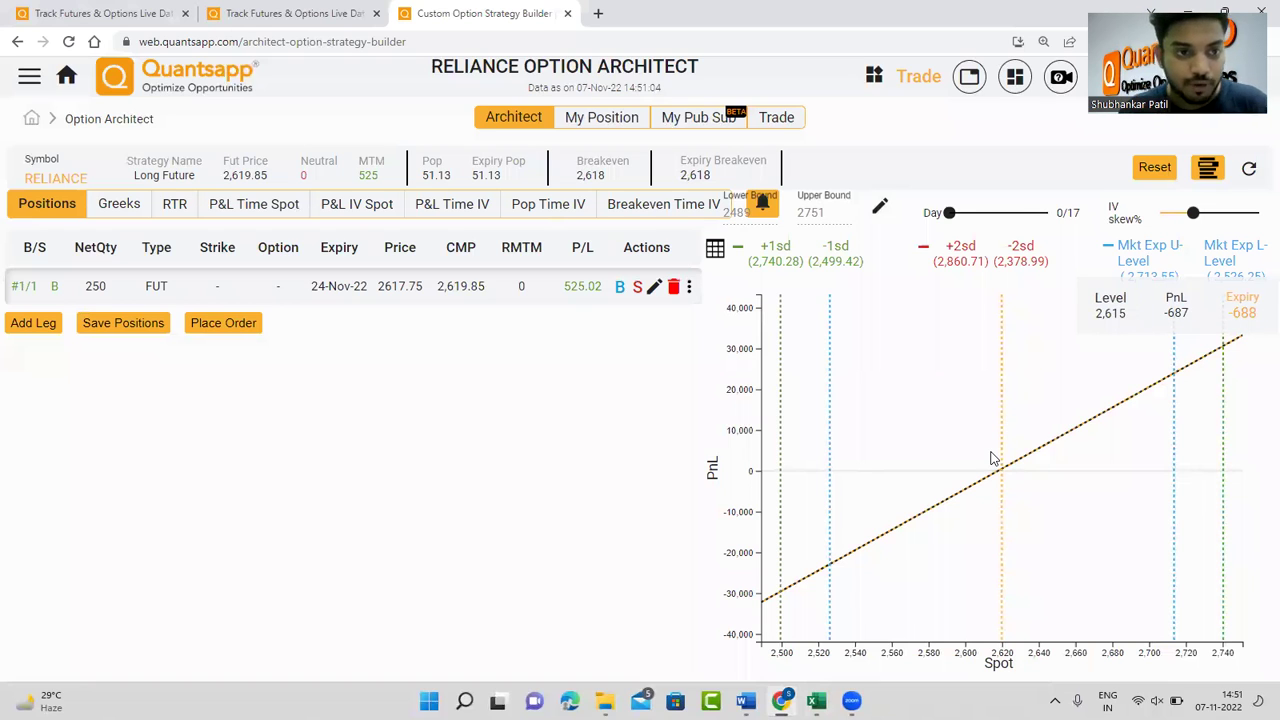
# Show the RTR table for the RELIANCE long future and read the ±100 row's profit and loss.
pyautogui.click(174, 204)
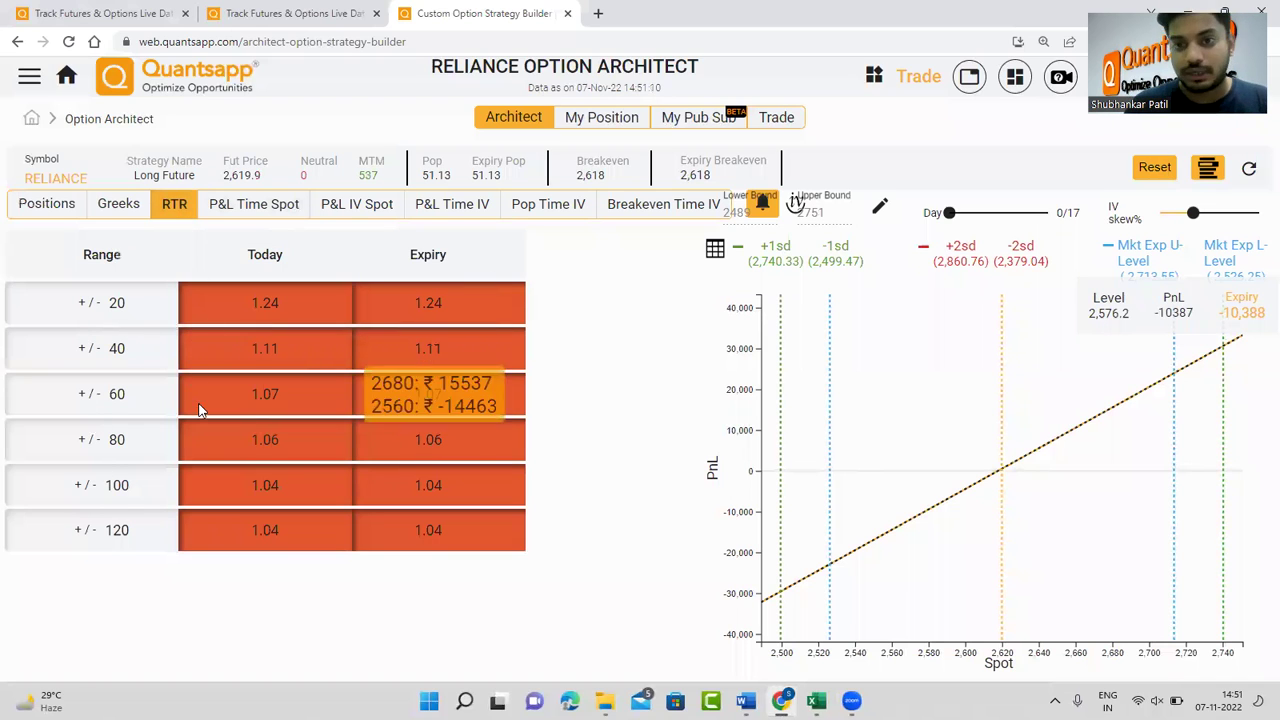
pyautogui.moveTo(196, 474)
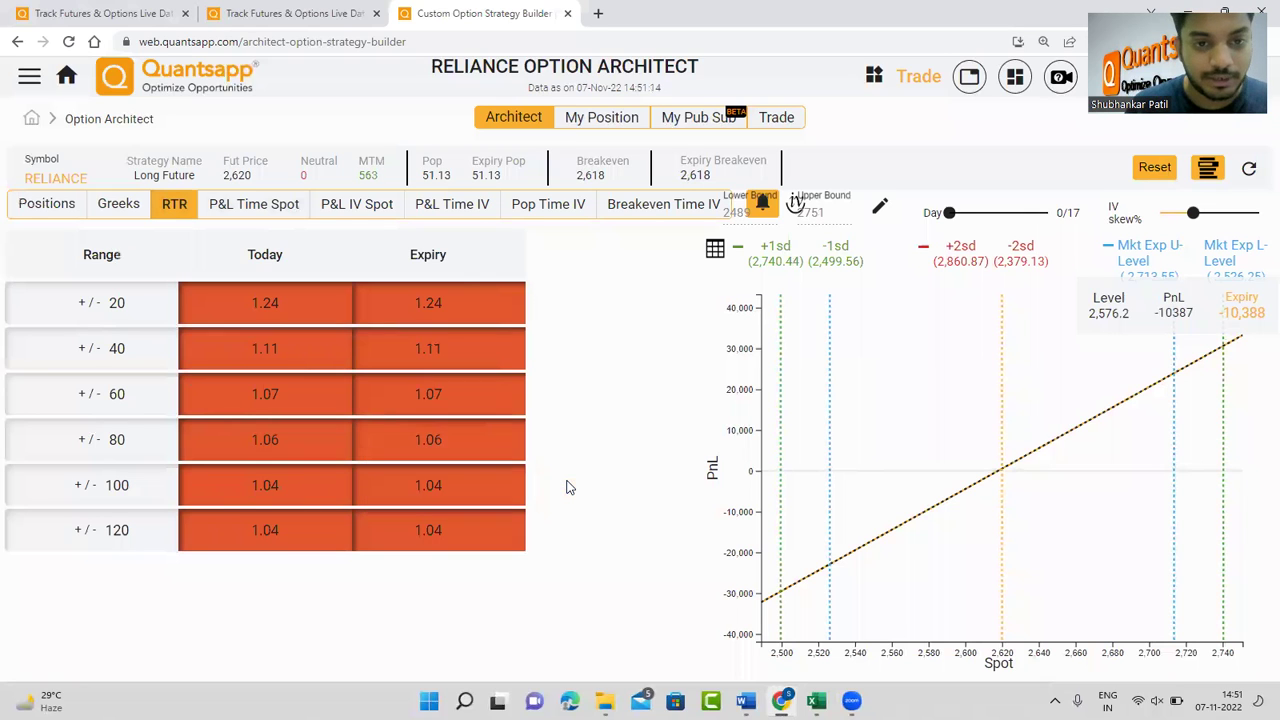
pyautogui.moveTo(436, 487)
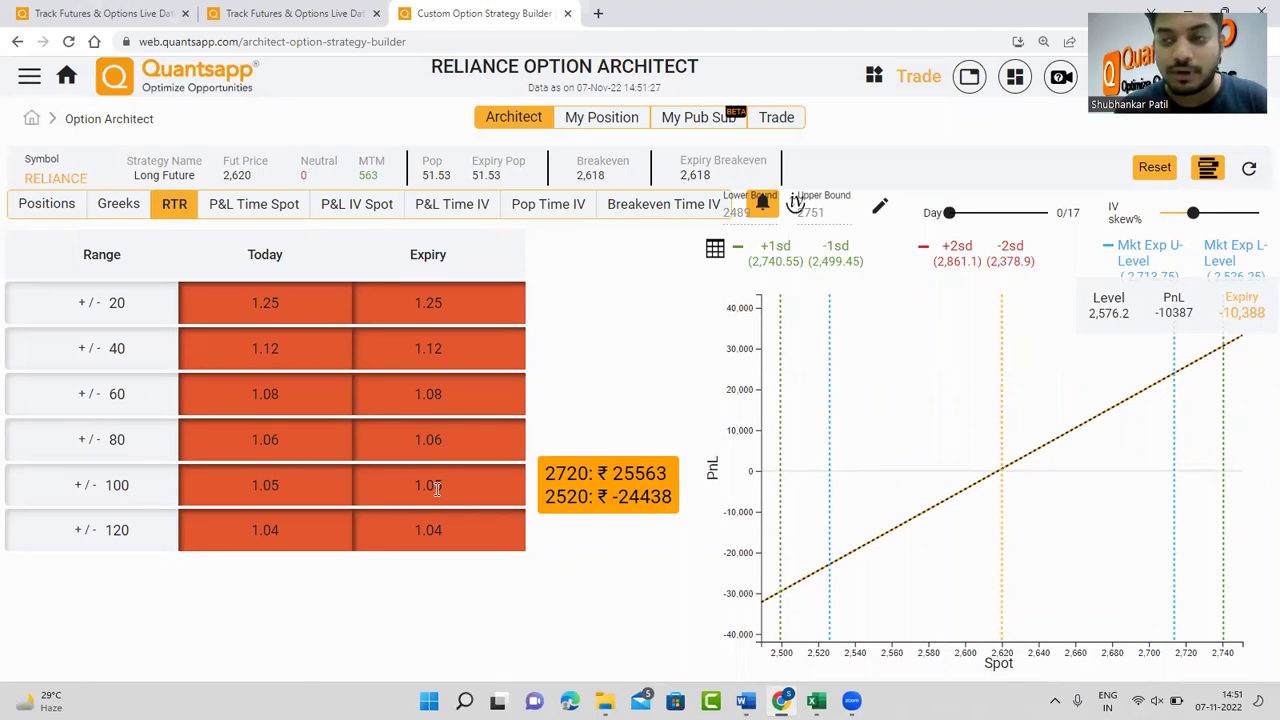
pyautogui.hotkey('alt', 'Tab')
# Enter futures profit 25500 in B15 and stop loss -24400 in B16.
pyautogui.write('25500')
pyautogui.press('Return')
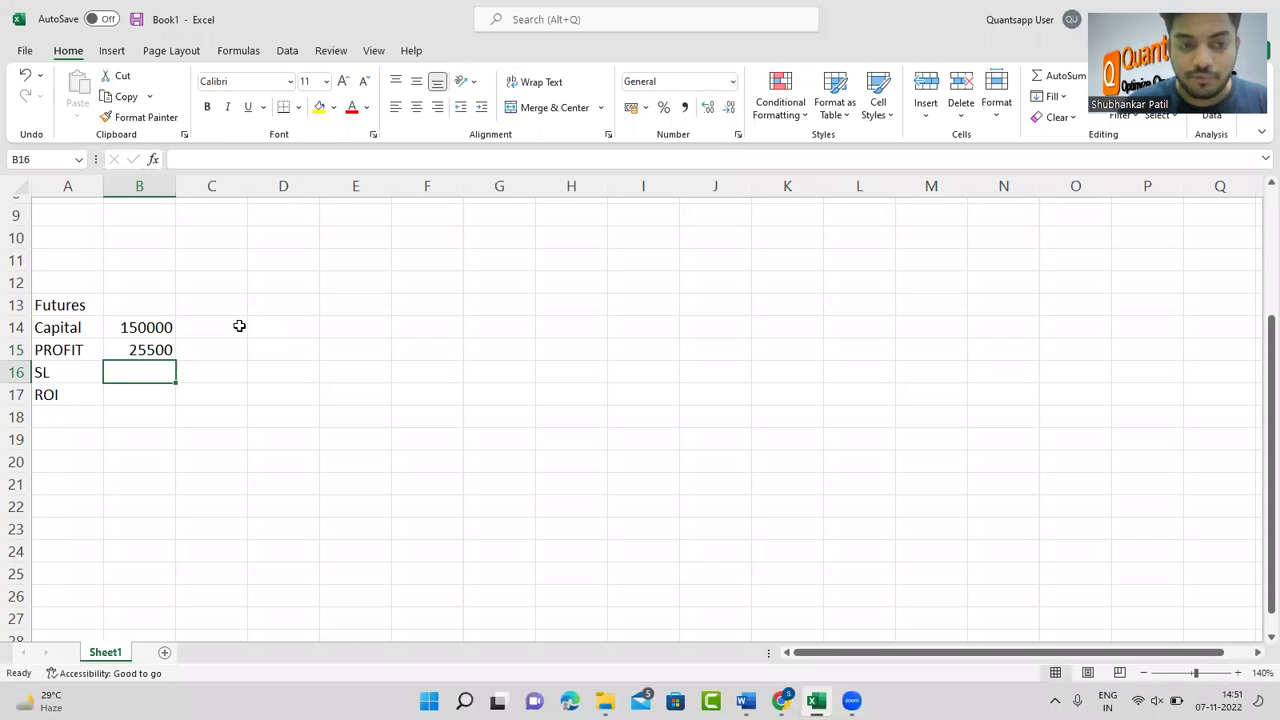
pyautogui.hotkey('alt', 'Tab')
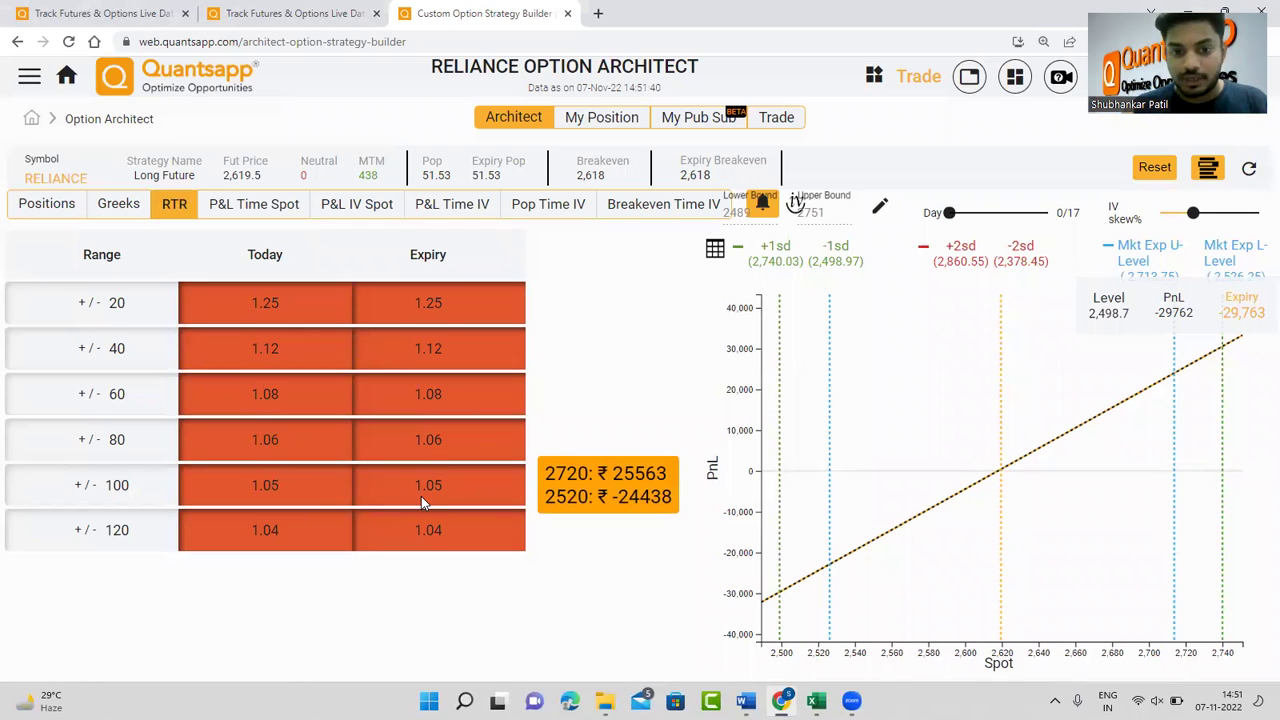
pyautogui.hotkey('alt', 'Tab')
pyautogui.write('-24400')
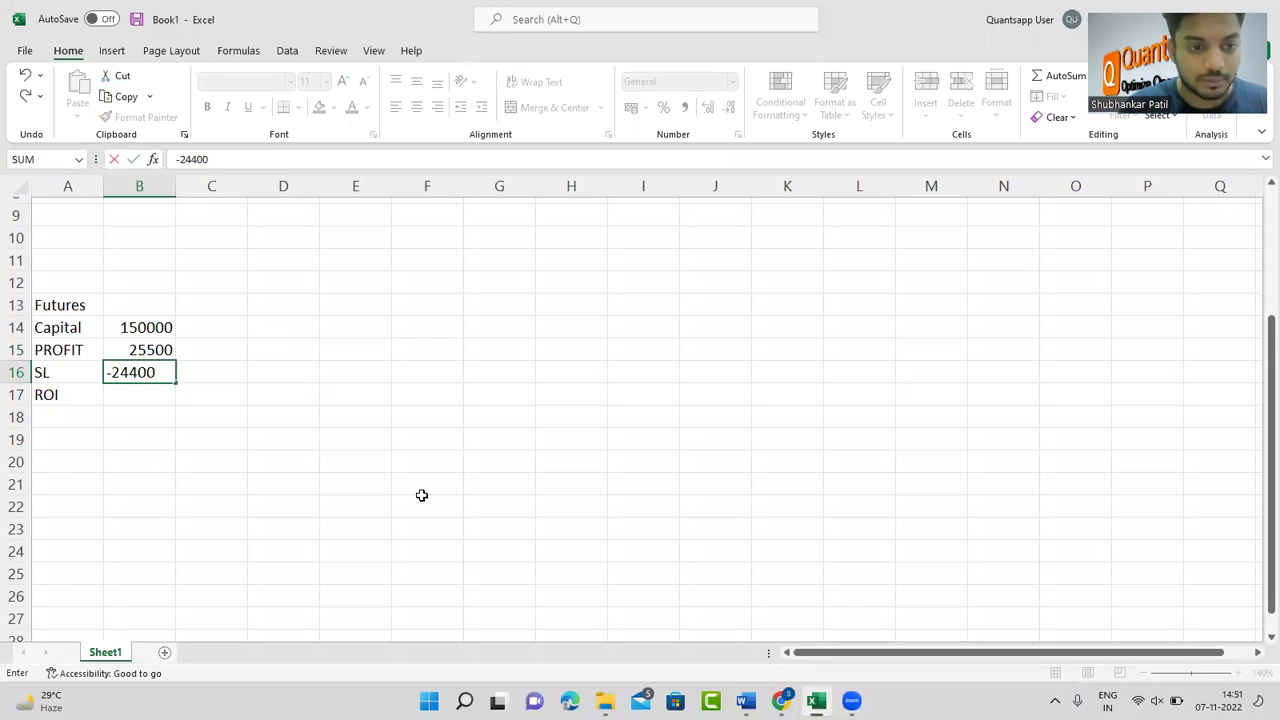
pyautogui.press('Return')
# Compute ROI in B17 with =B15/B14*100, giving 17.
pyautogui.write('=')
pyautogui.press('Up')
pyautogui.press('Up')
pyautogui.press('Up')
pyautogui.press('Down')
pyautogui.write('/')
pyautogui.press('Up')
pyautogui.press('Up')
pyautogui.press('Up')
pyautogui.write('*100')
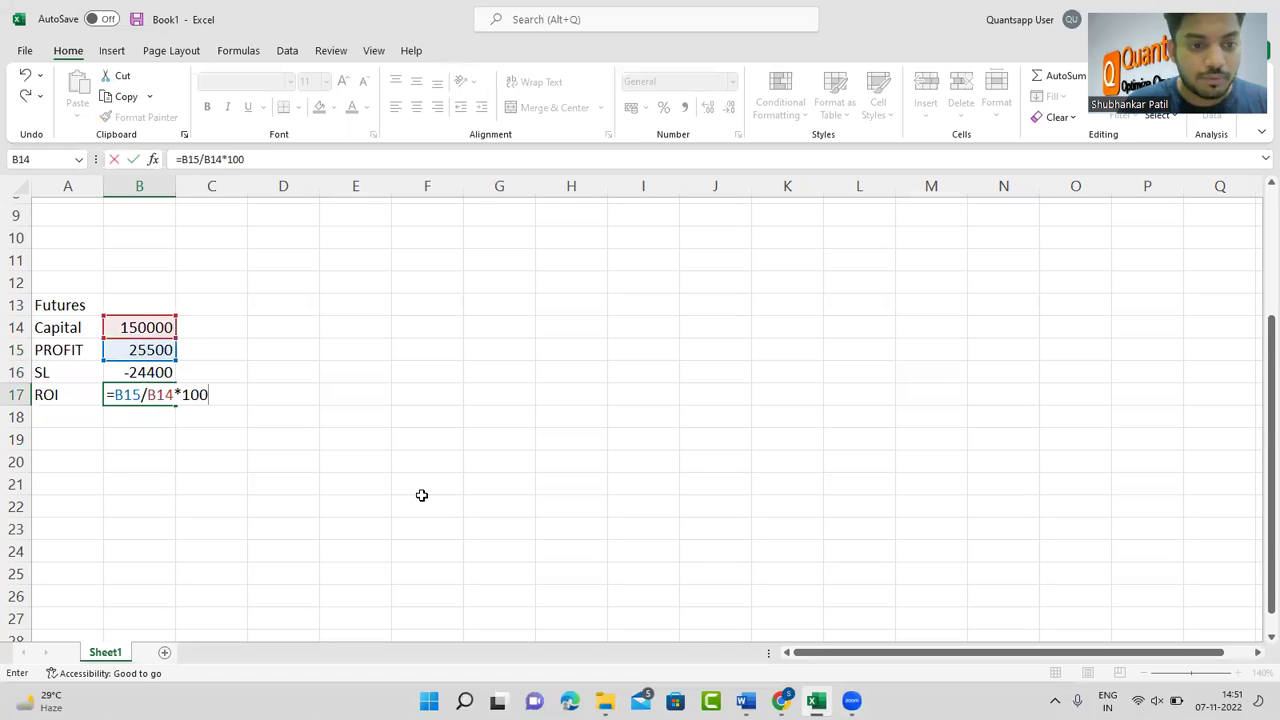
pyautogui.press('Return')
pyautogui.press('Up')
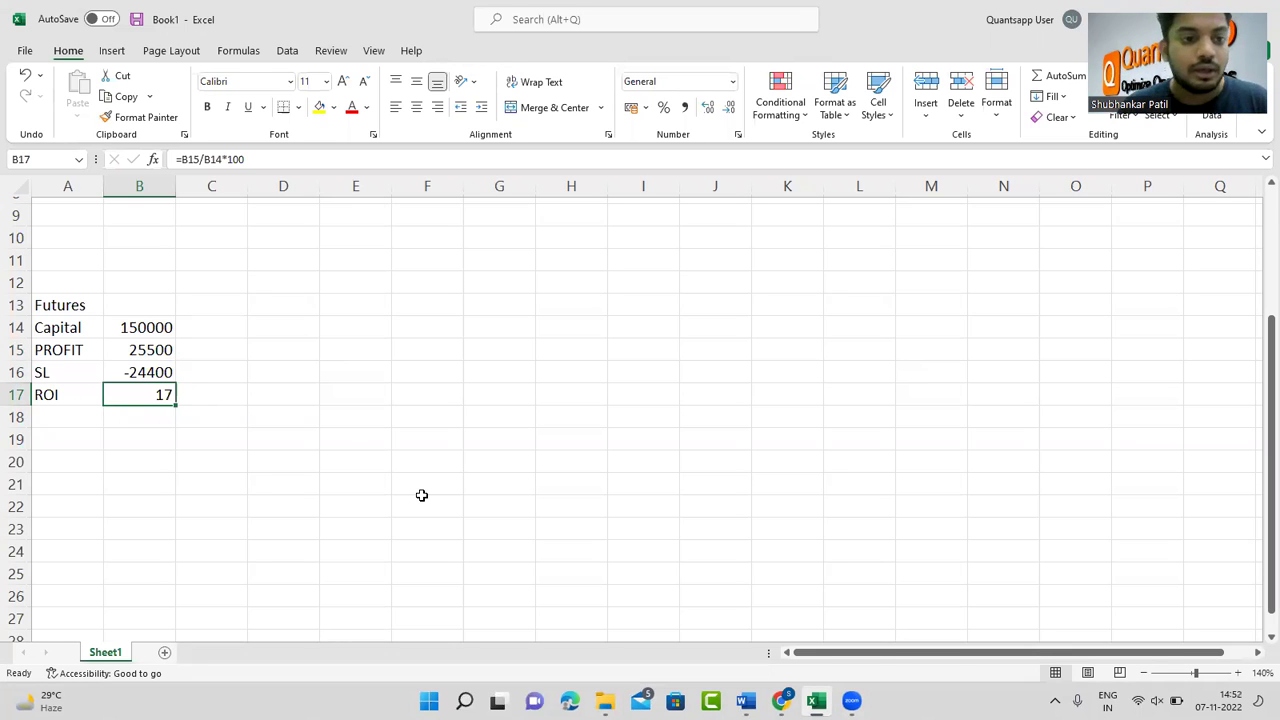
pyautogui.click(439, 311)
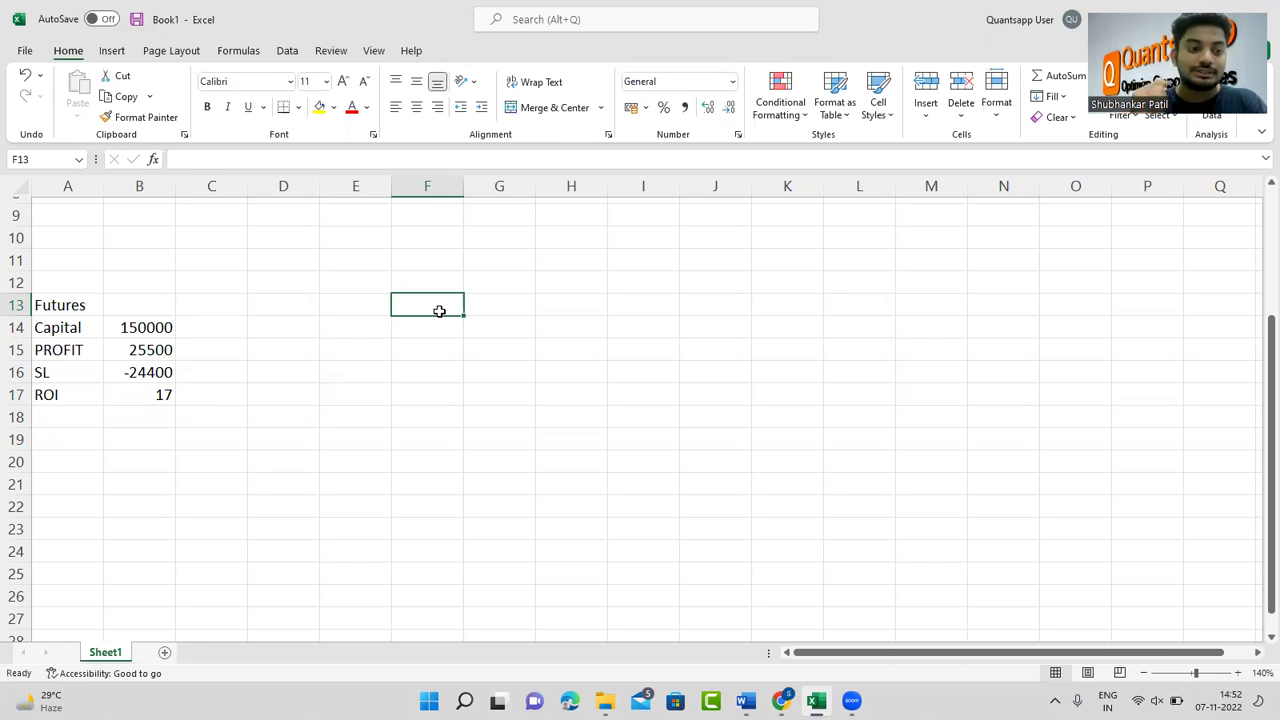
pyautogui.hotkey('alt', 'Tab')
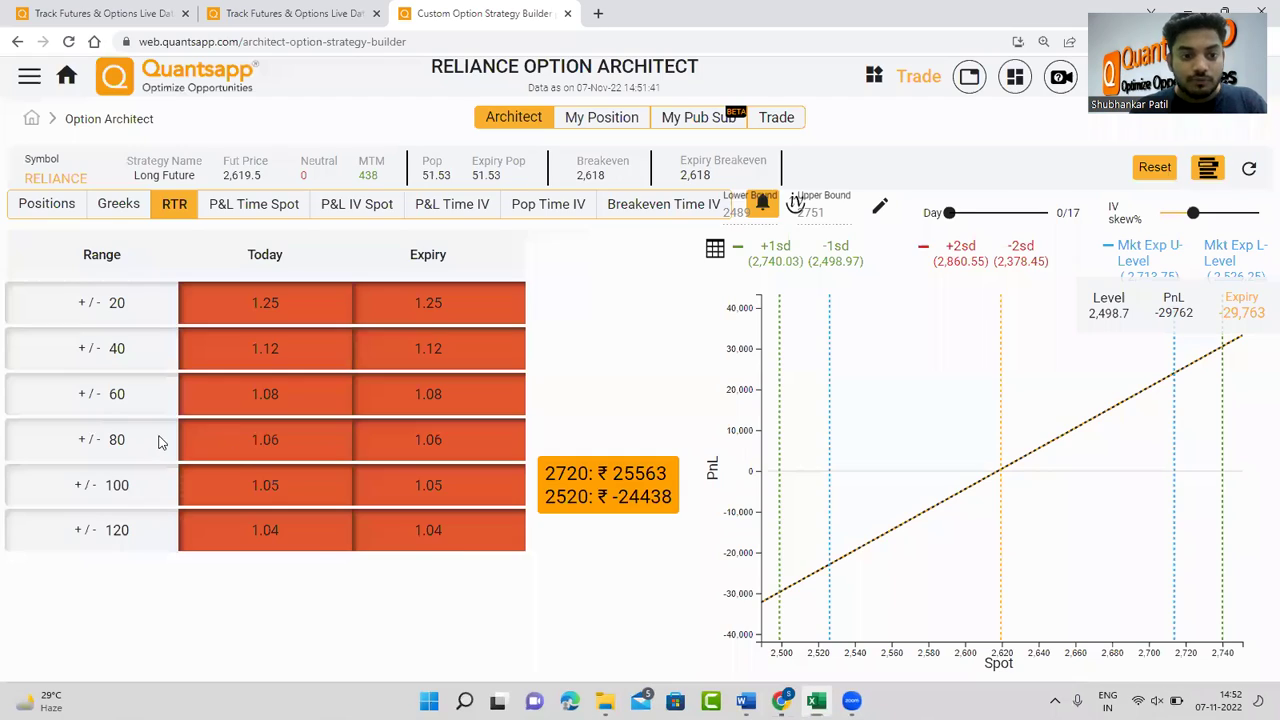
pyautogui.hotkey('alt', 'Tab')
# Add the headings Risk in A21 and Obligation in B21.
pyautogui.click(94, 474)
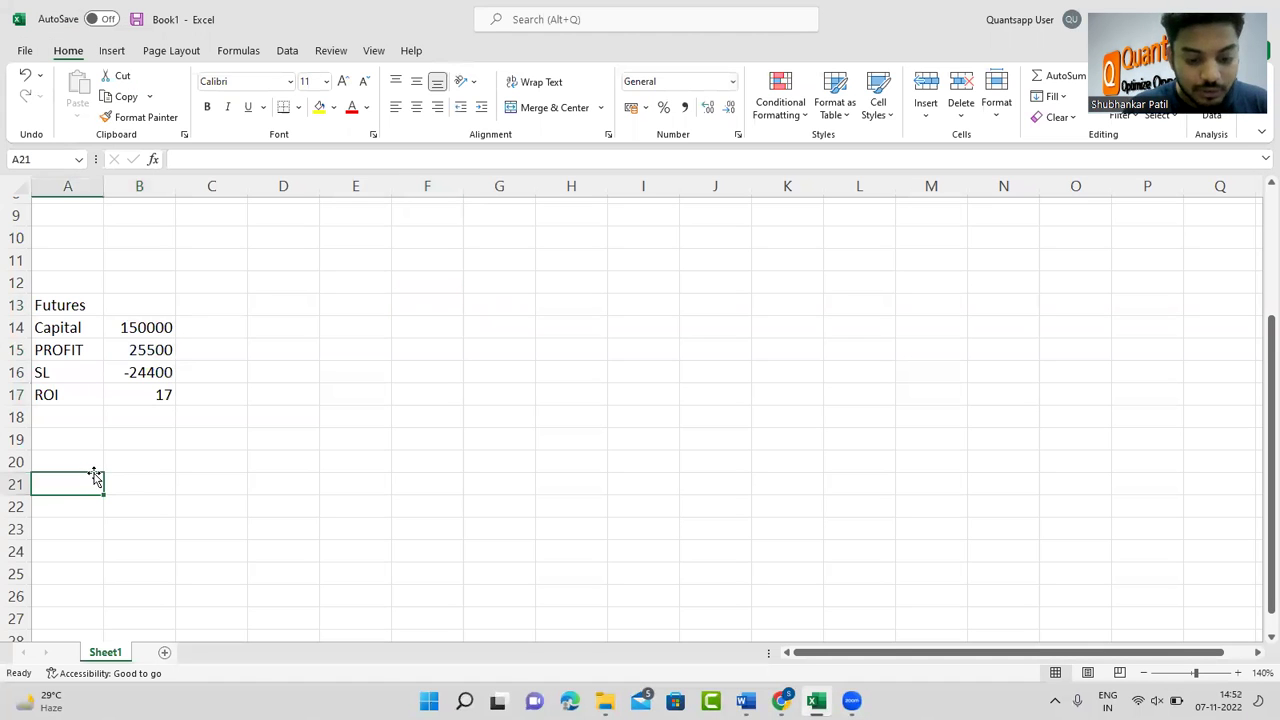
pyautogui.write('R')
pyautogui.write('is')
pyautogui.press('BackSpace')
pyautogui.write('sk')
pyautogui.press('Tab')
pyautogui.write('O')
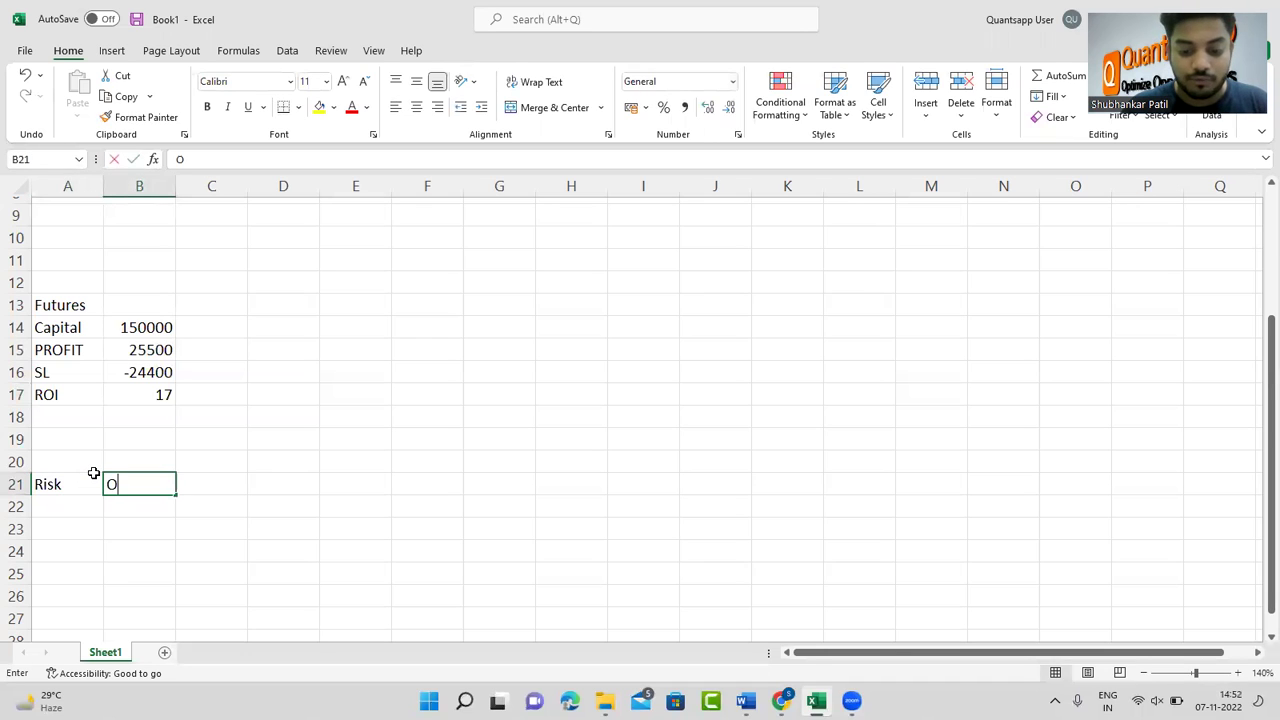
pyautogui.write('bl')
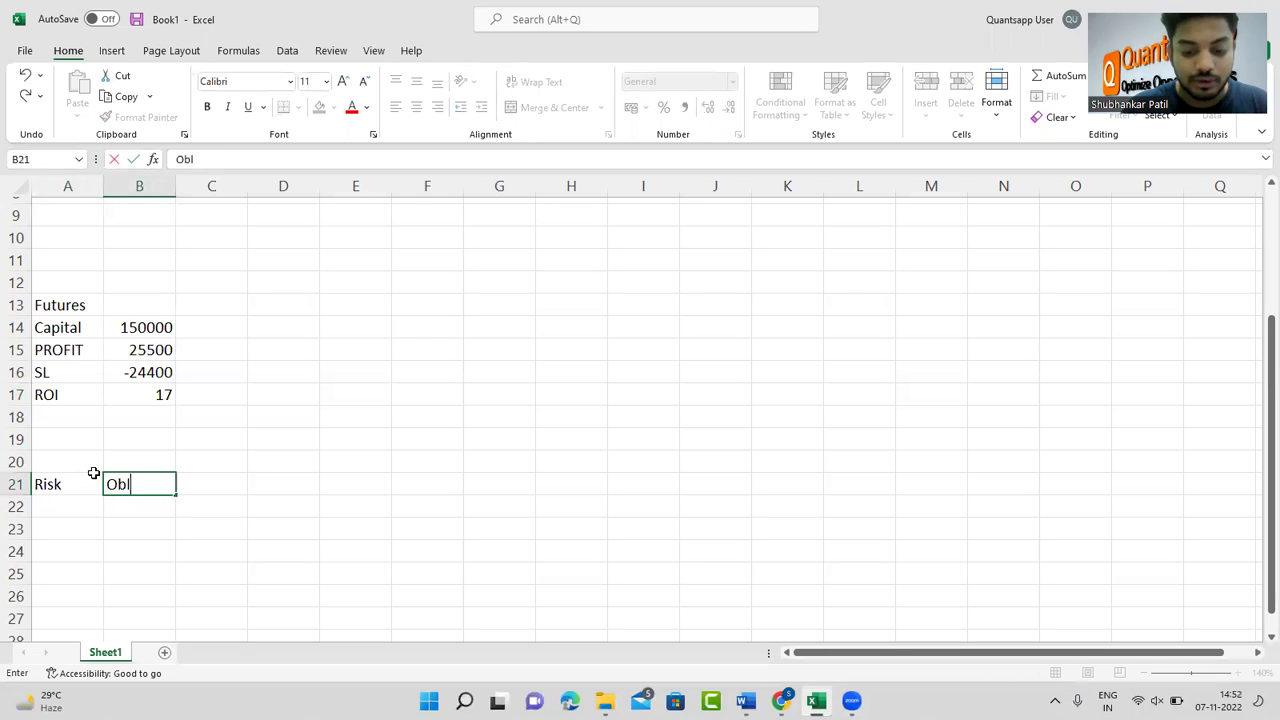
pyautogui.write('igation')
pyautogui.press('Return')
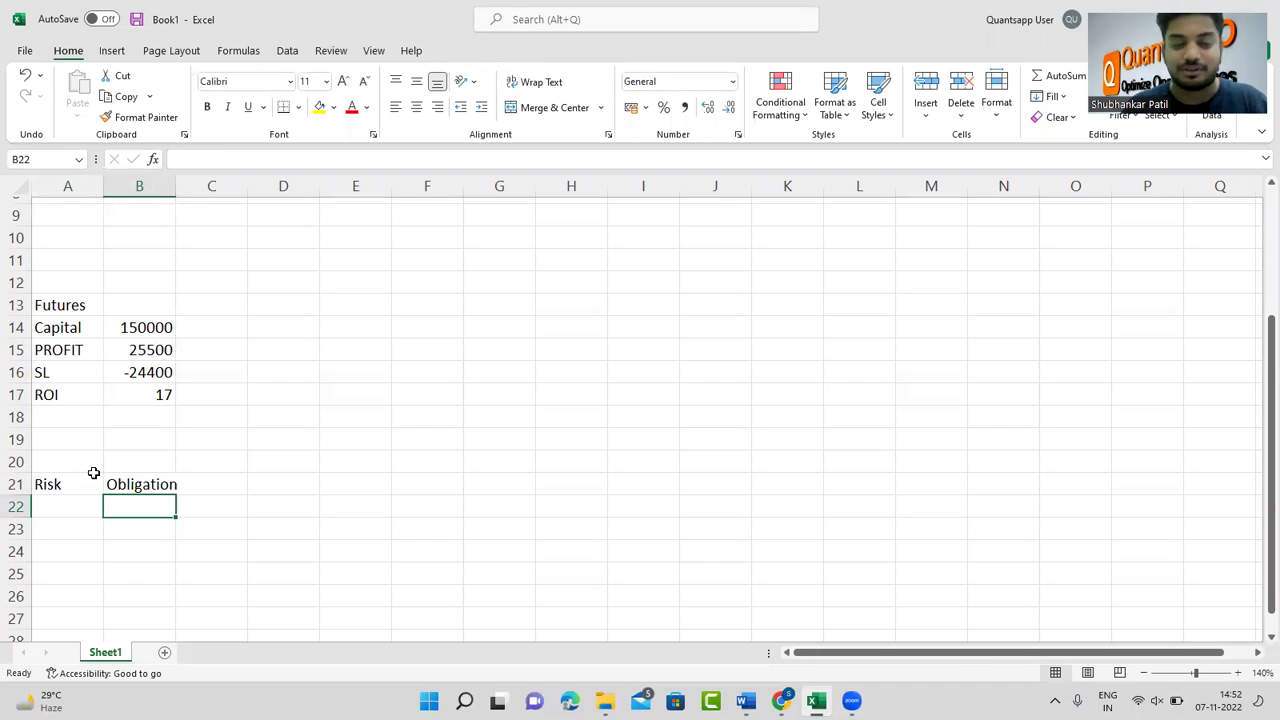
pyautogui.hotkey('alt', 'Tab')
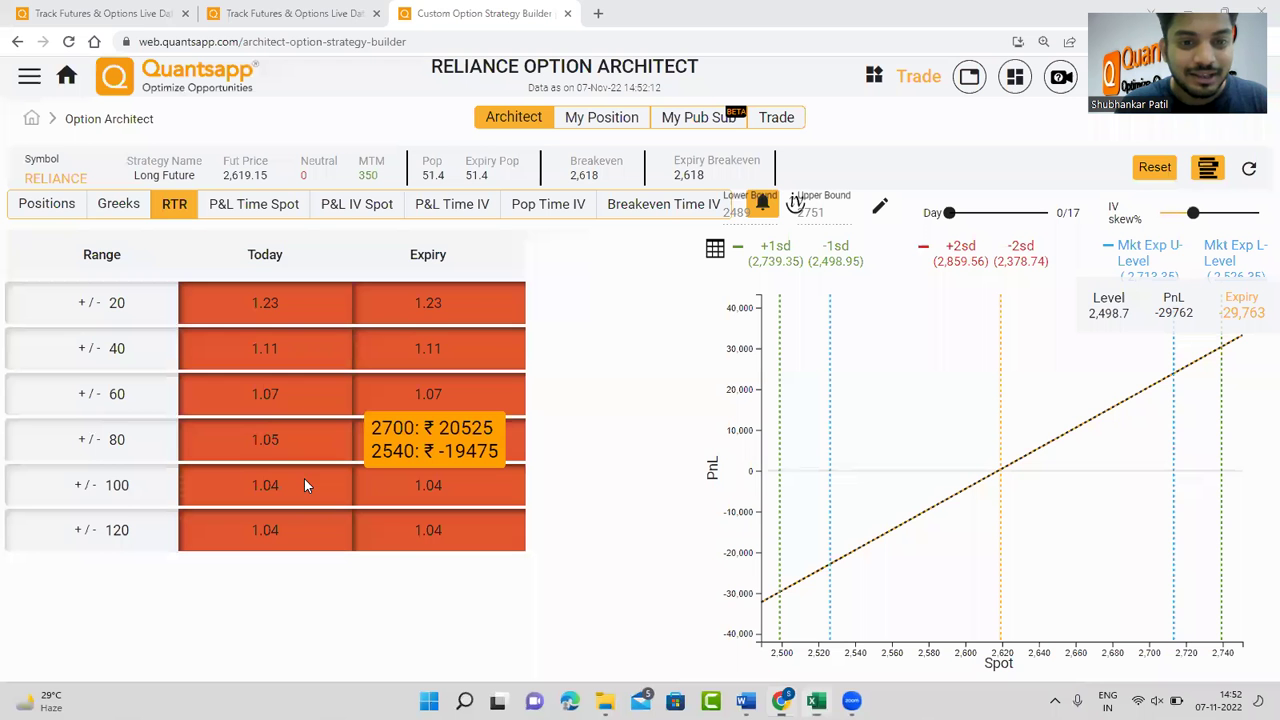
# Switch to the Quantsapp home tab and open the Architect tile's options.
pyautogui.hotkey('ctrl', 'shift', 'Tab')
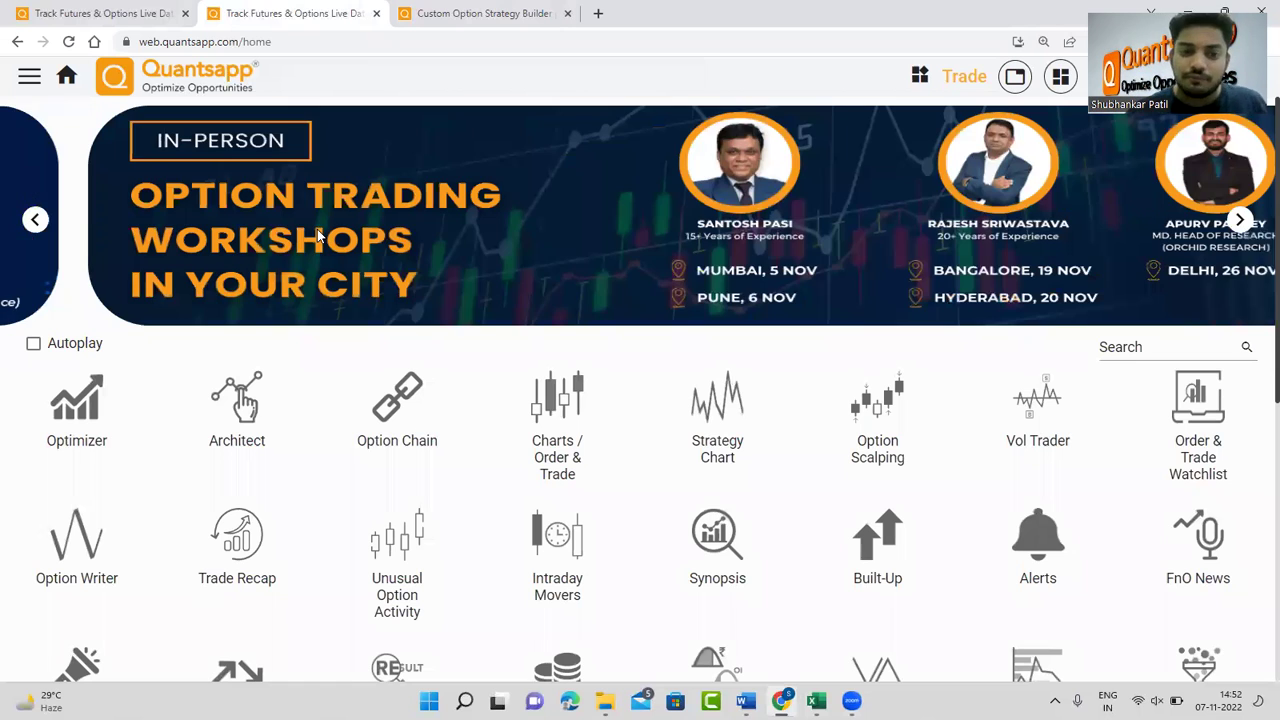
pyautogui.click(252, 438)
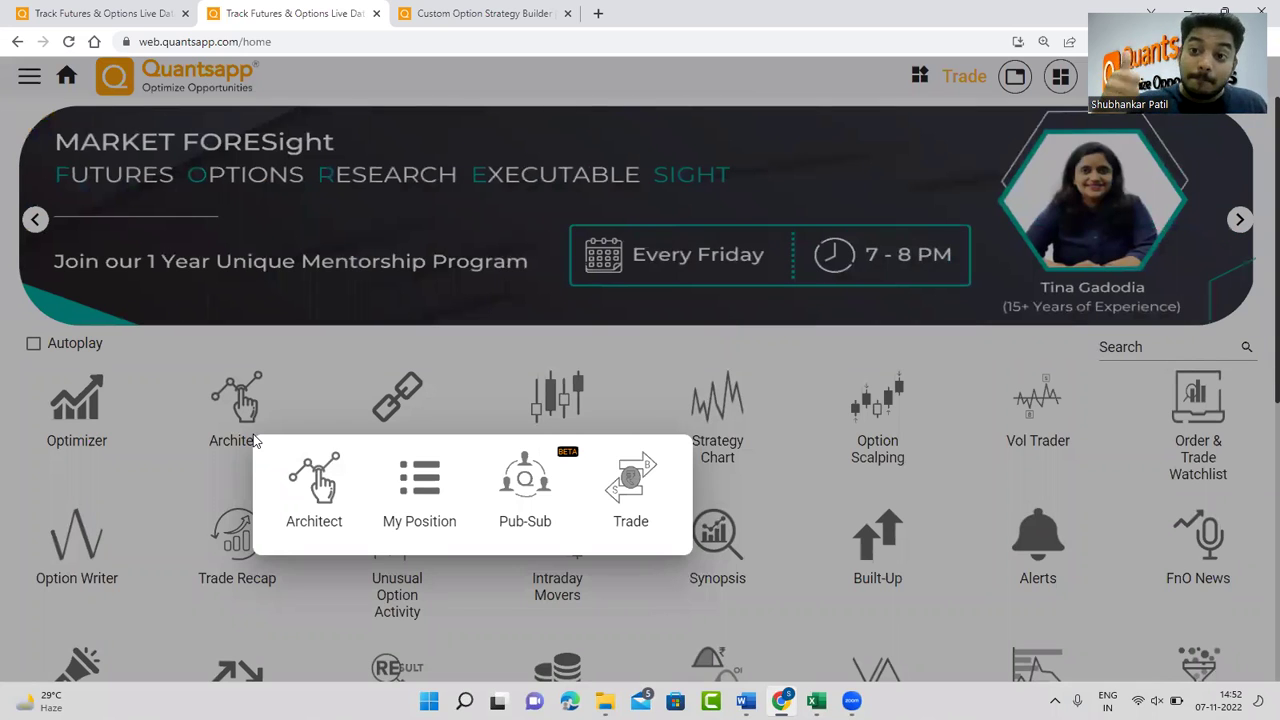
# Start a custom Option Architect strategy with RELIANCE replacing NIFTY as the symbol.
pyautogui.click(330, 515)
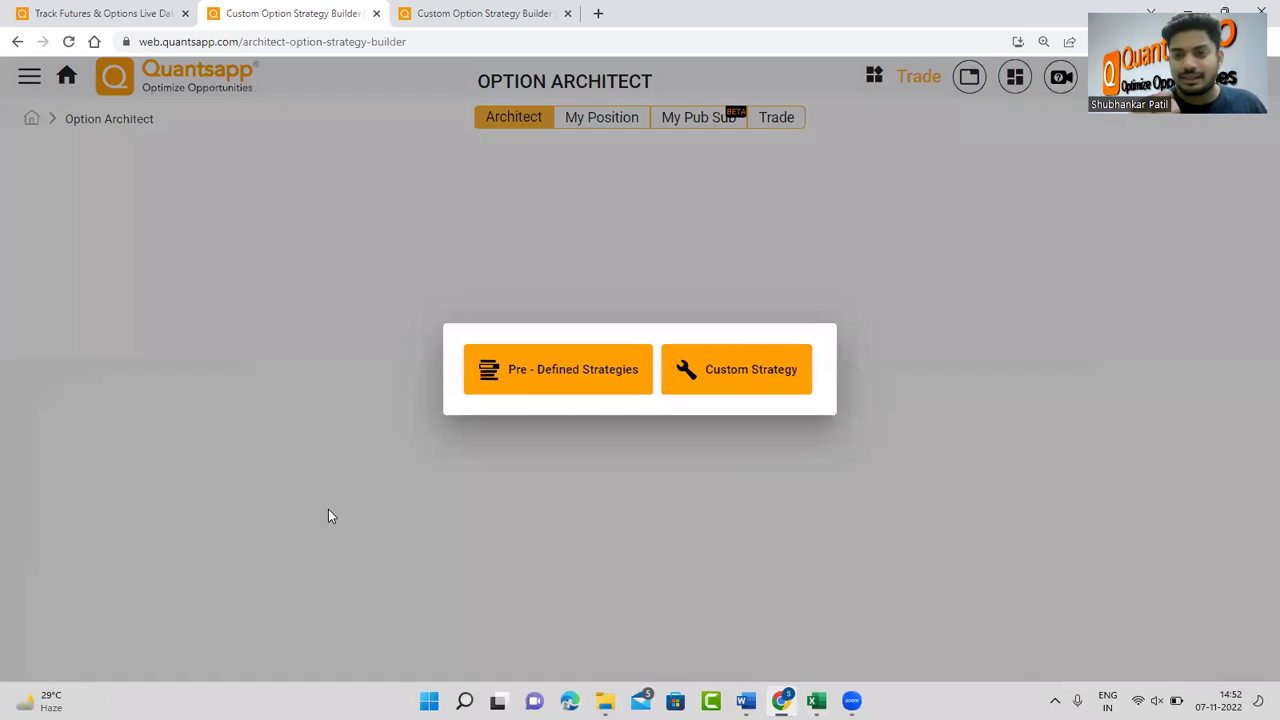
pyautogui.click(786, 372)
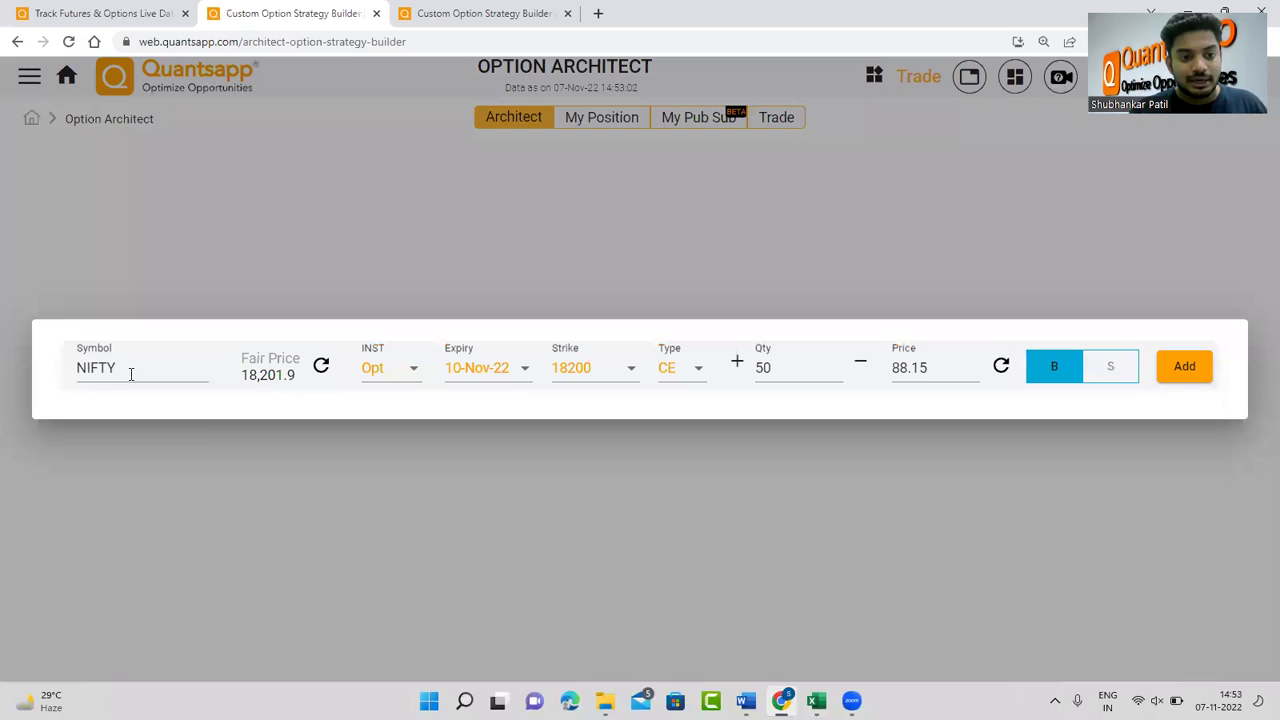
pyautogui.doubleClick(129, 371)
pyautogui.write('RELI')
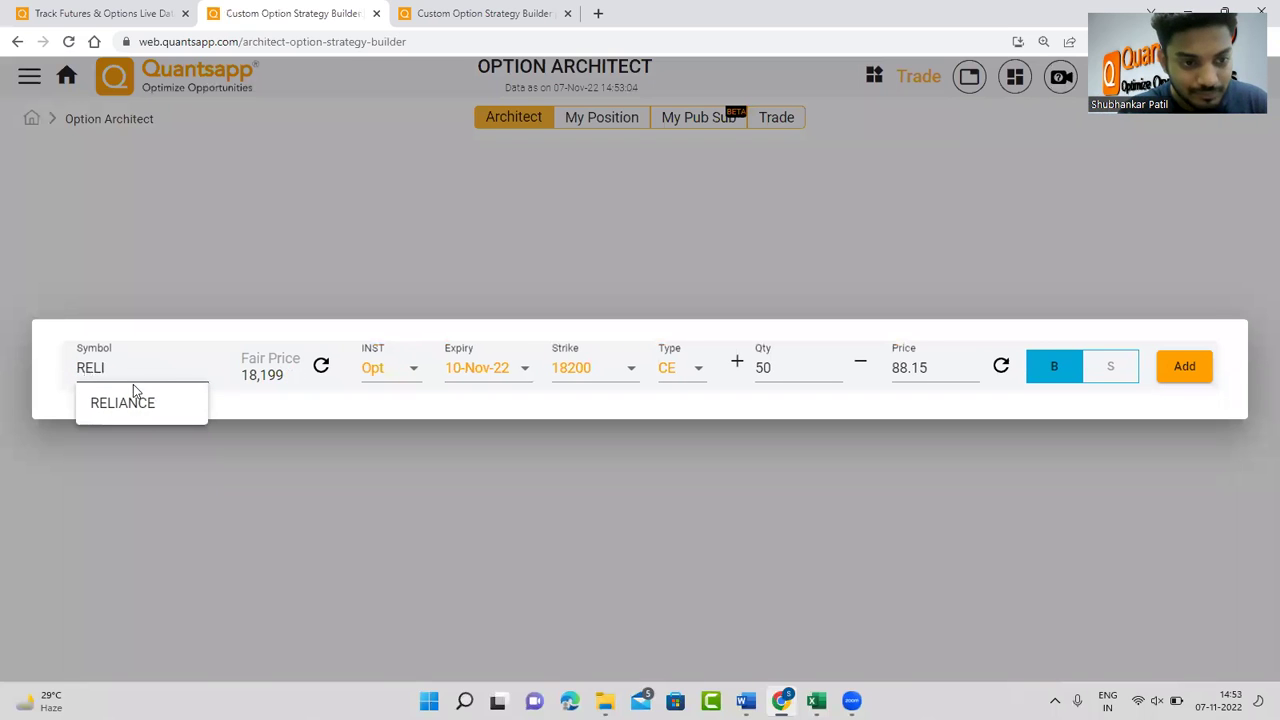
pyautogui.click(138, 404)
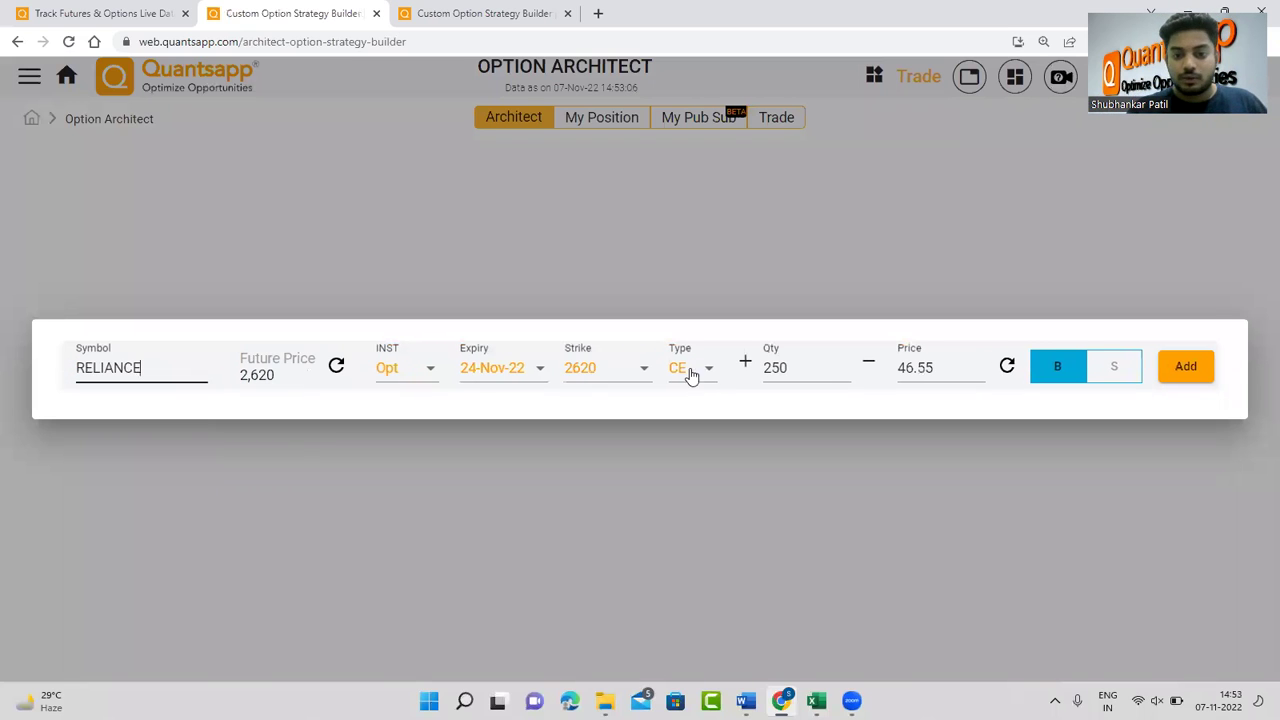
# Change the call's strike from 2620 to 2600, making the premium 57.9.
pyautogui.click(590, 366)
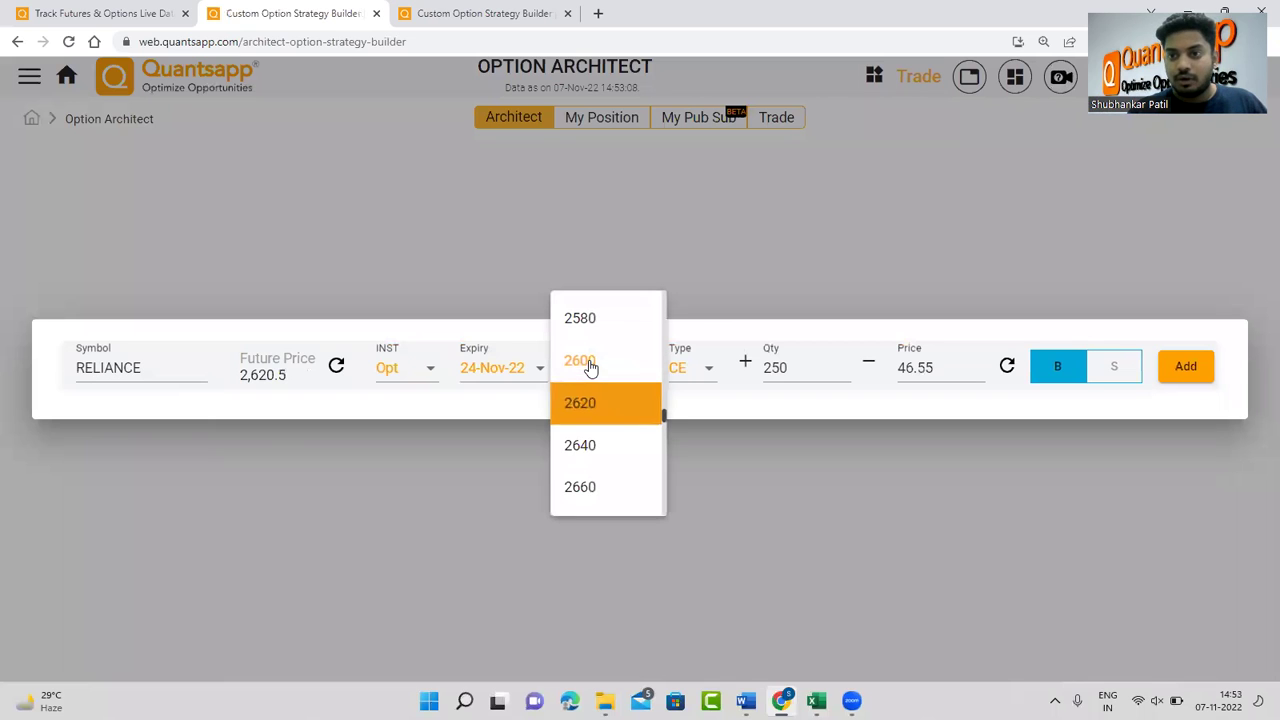
pyautogui.click(717, 410)
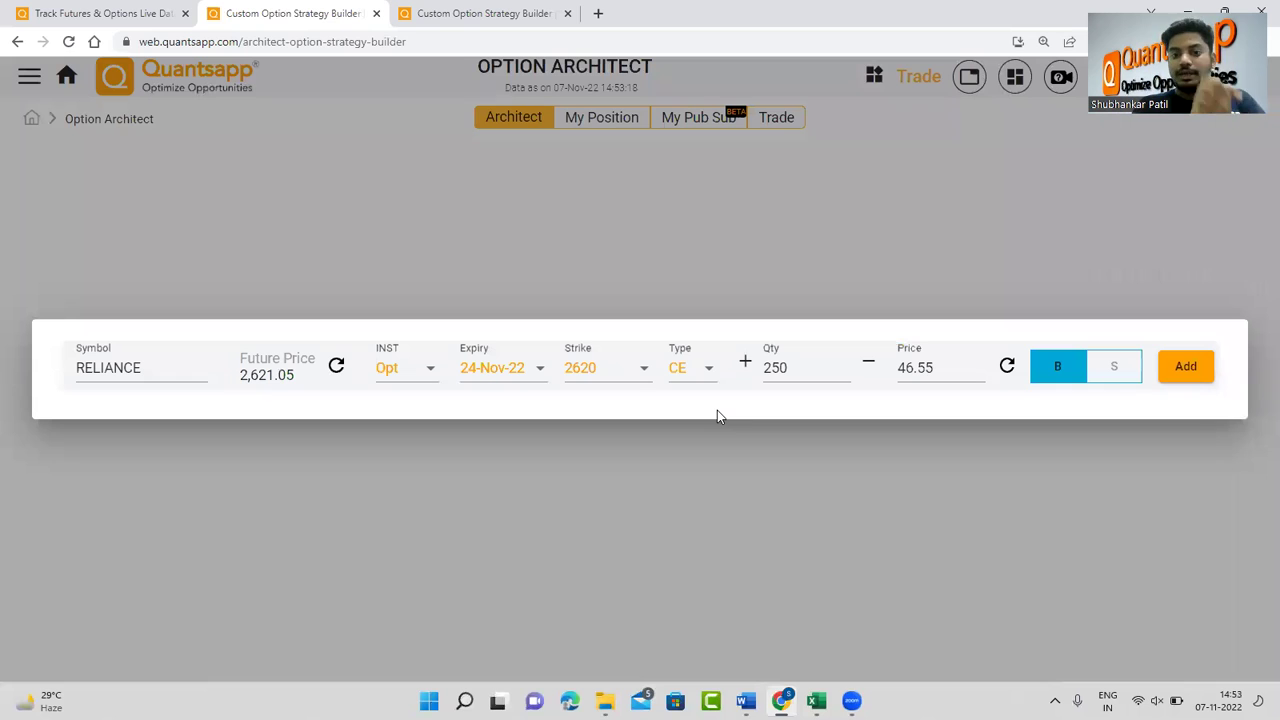
pyautogui.click(621, 383)
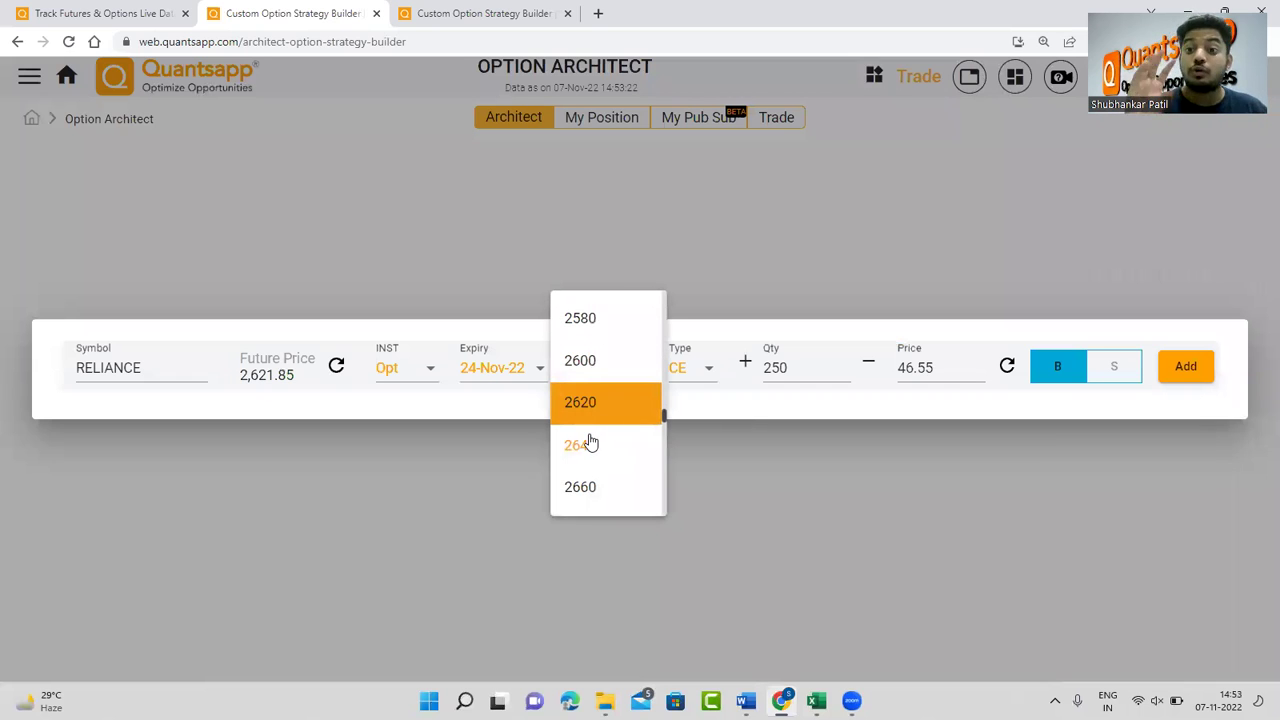
pyautogui.click(588, 420)
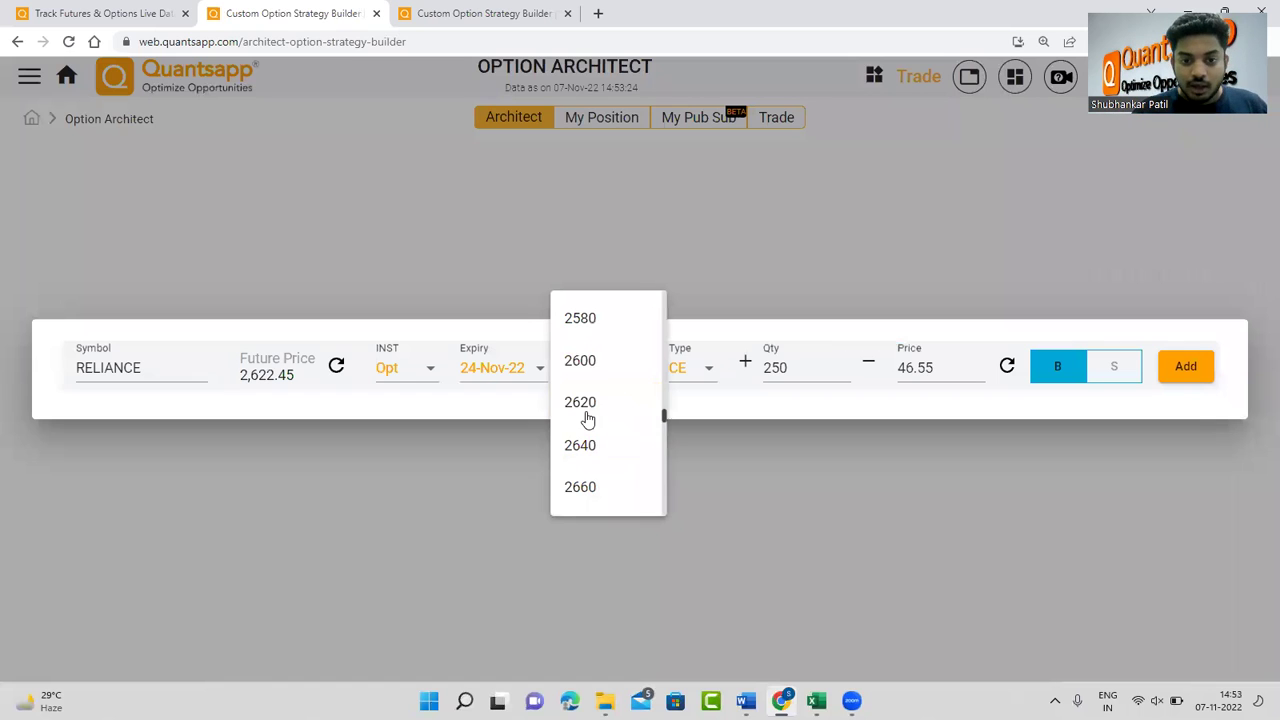
pyautogui.scroll(-1, 600, 423)
pyautogui.scroll(1, 603, 383)
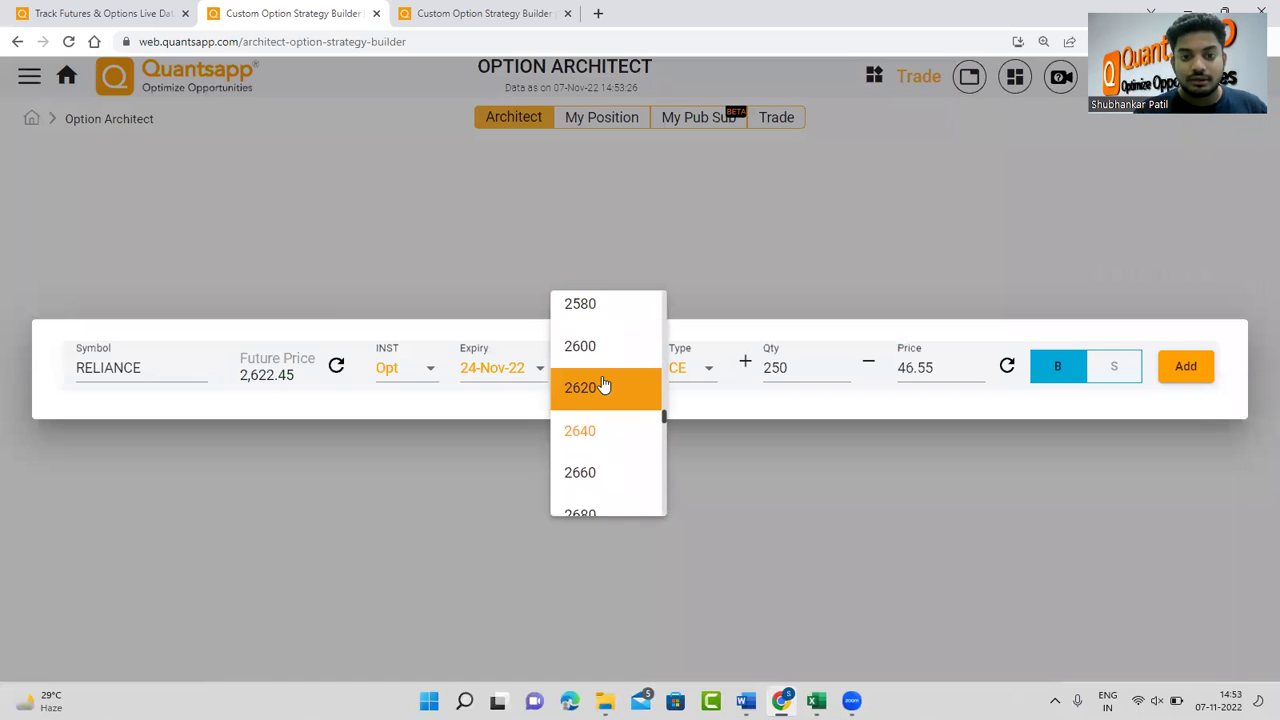
pyautogui.click(605, 355)
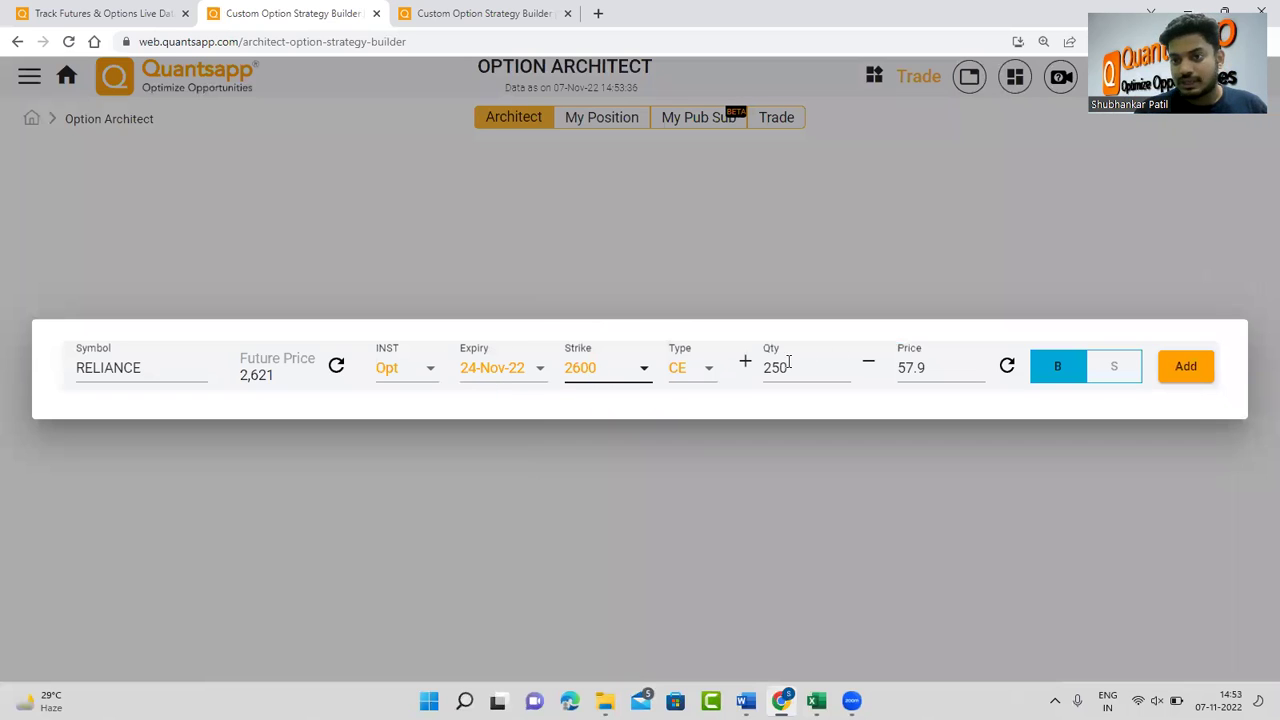
pyautogui.moveTo(936, 365); pyautogui.dragTo(882, 381)
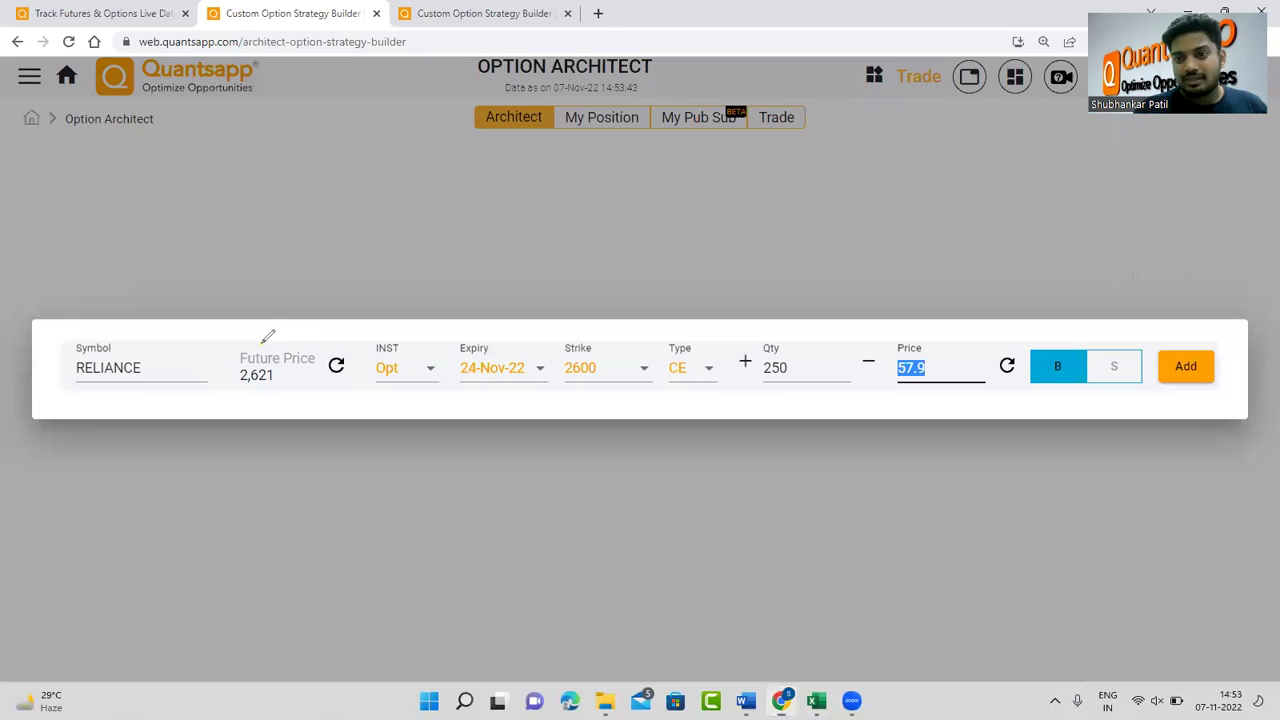
pyautogui.moveTo(262, 344); pyautogui.dragTo(264, 242)
pyautogui.moveTo(224, 286); pyautogui.dragTo(306, 304)
pyautogui.moveTo(233, 206)
pyautogui.mouseDown()
pyautogui.moveTo(243, 252)
pyautogui.moveTo(300, 250)
pyautogui.mouseUp()
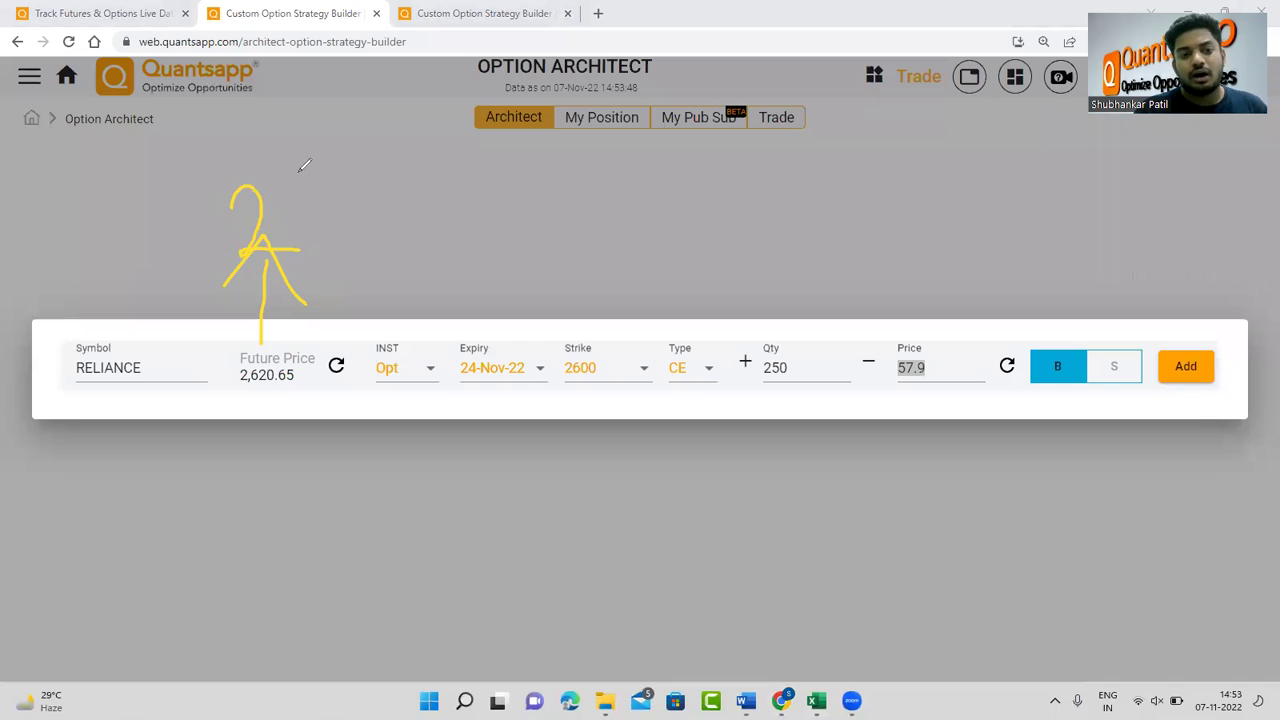
pyautogui.moveTo(297, 174)
pyautogui.mouseDown()
pyautogui.moveTo(318, 200)
pyautogui.moveTo(314, 226)
pyautogui.moveTo(343, 200)
pyautogui.moveTo(332, 198)
pyautogui.moveTo(380, 184)
pyautogui.mouseUp()
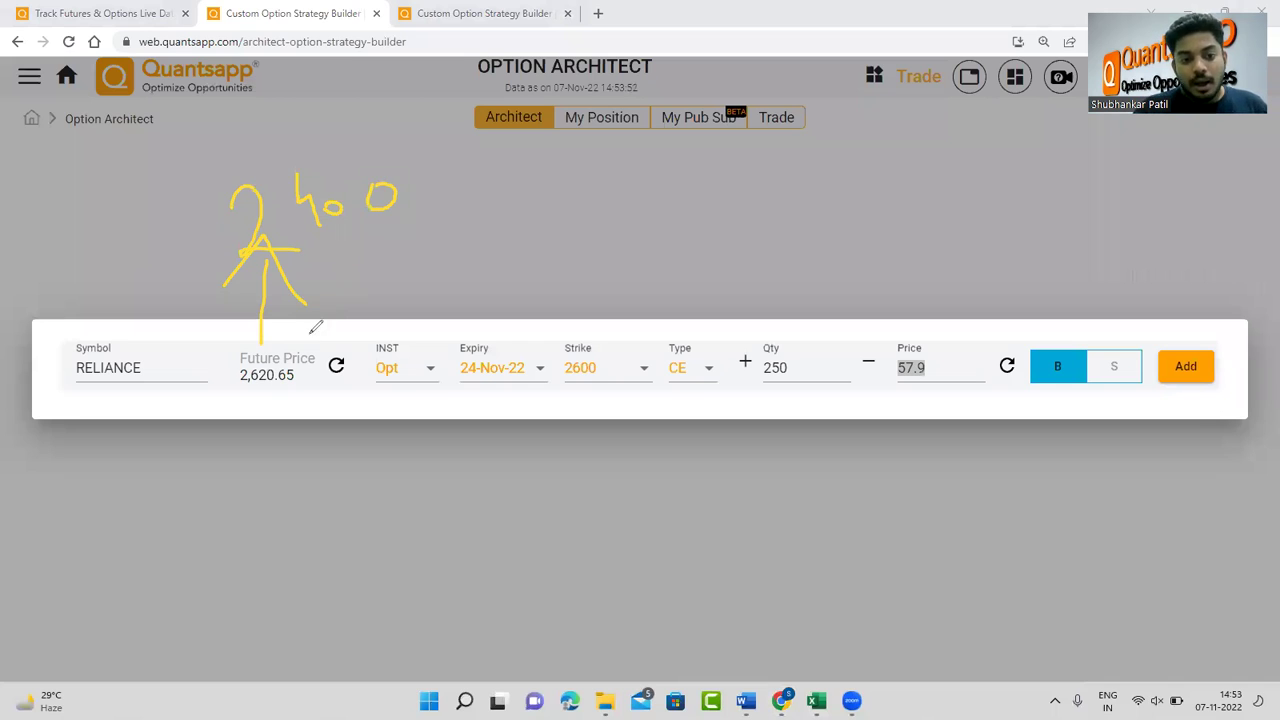
pyautogui.moveTo(536, 220); pyautogui.dragTo(514, 312)
pyautogui.moveTo(497, 268); pyautogui.dragTo(552, 281)
pyautogui.moveTo(543, 190)
pyautogui.mouseDown()
pyautogui.moveTo(595, 285)
pyautogui.moveTo(522, 196)
pyautogui.mouseUp()
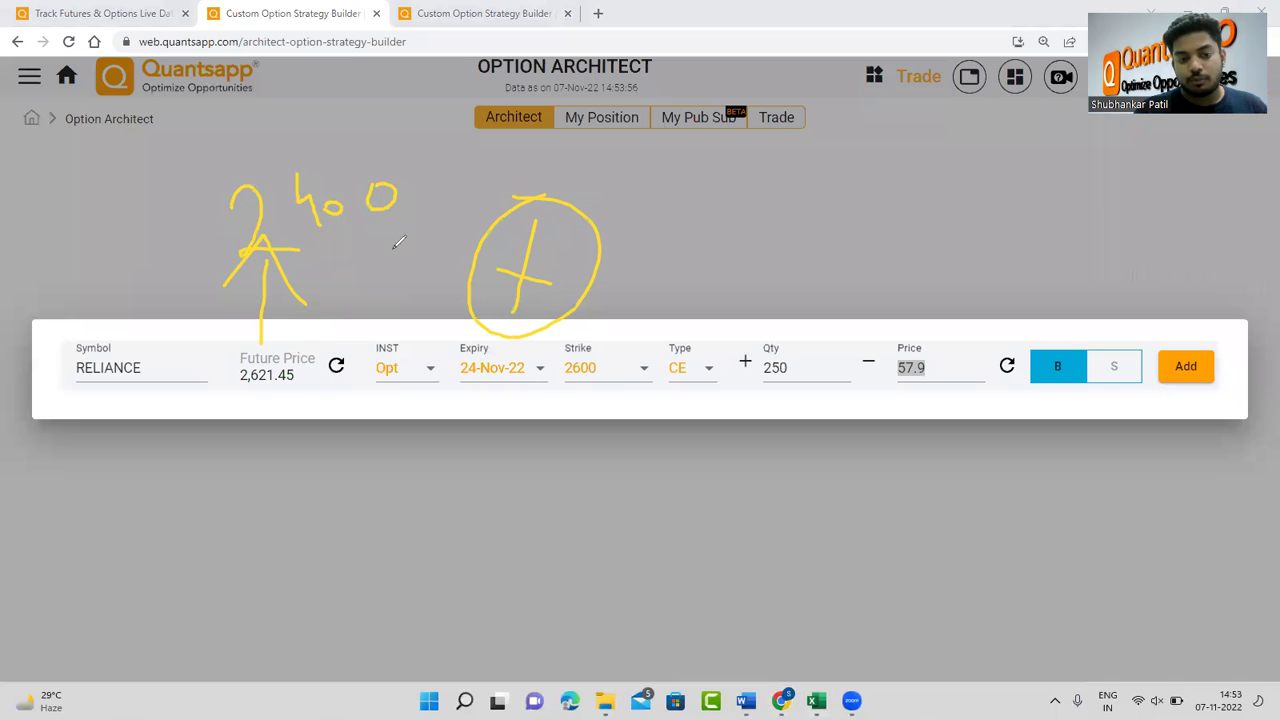
pyautogui.moveTo(382, 250); pyautogui.dragTo(412, 156)
pyautogui.moveTo(199, 200)
pyautogui.mouseDown()
pyautogui.moveTo(368, 240)
pyautogui.moveTo(420, 212)
pyautogui.mouseUp()
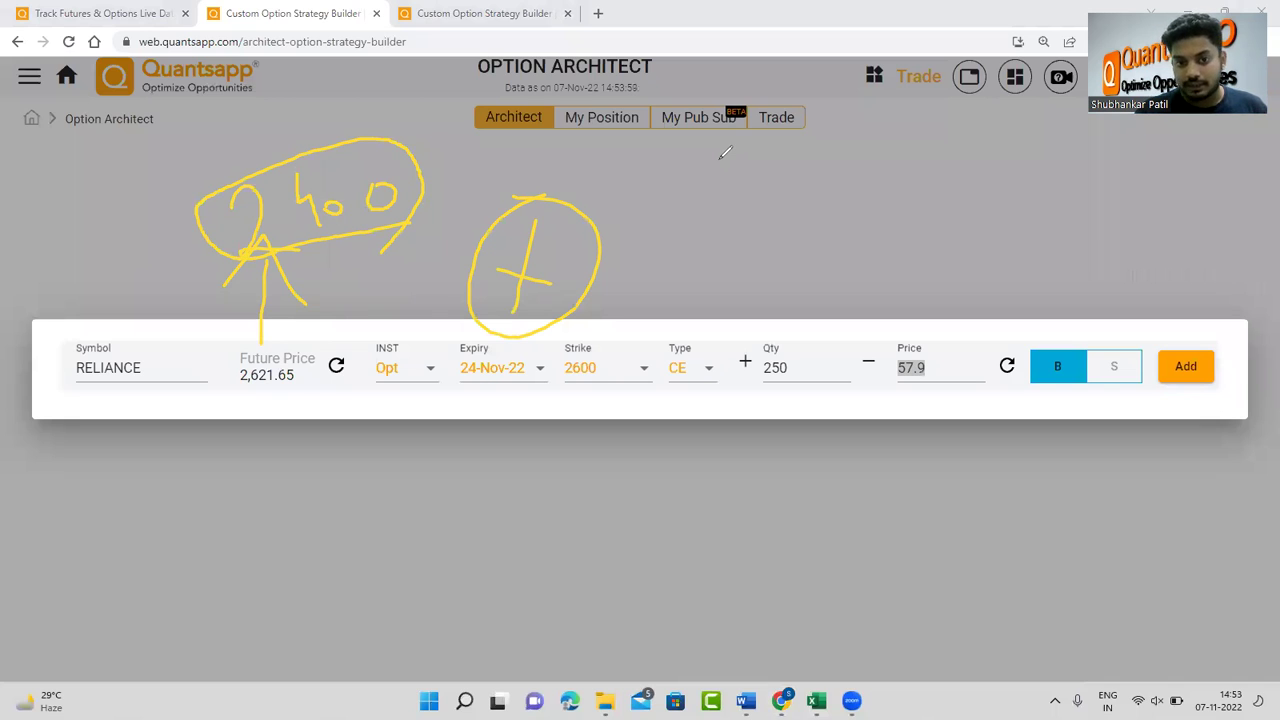
pyautogui.press('e')
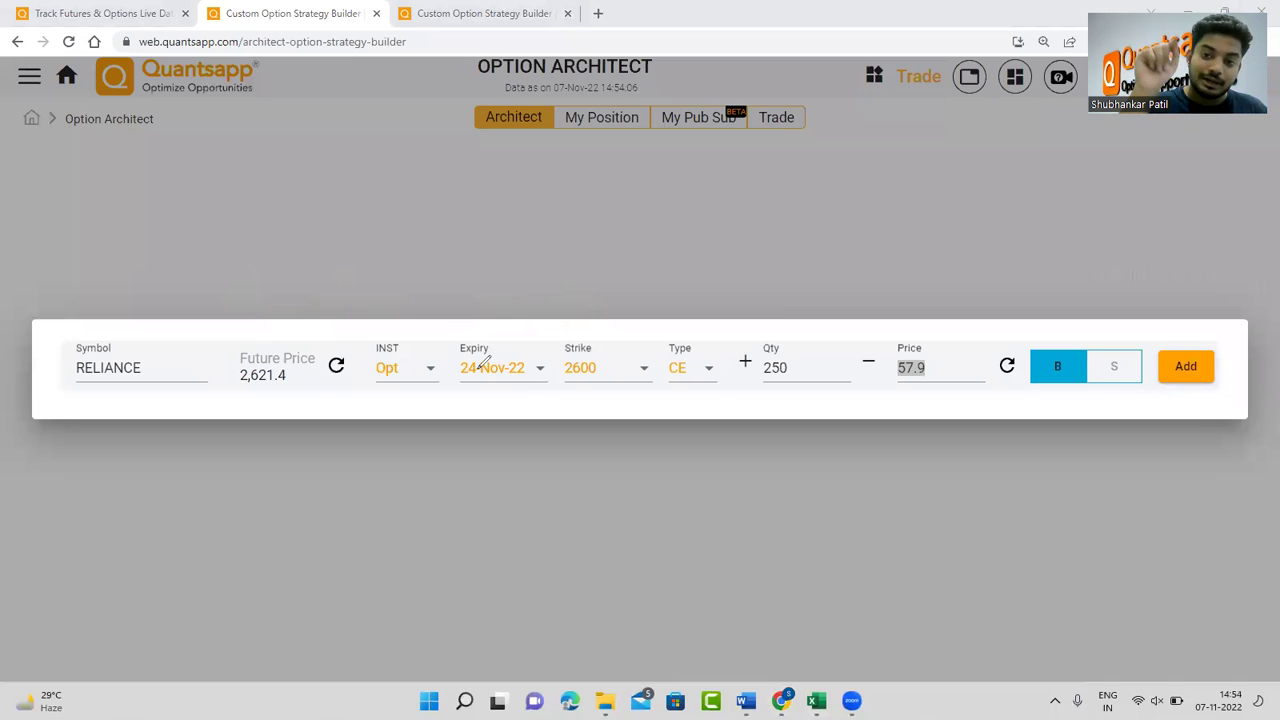
pyautogui.moveTo(264, 350); pyautogui.dragTo(222, 395)
pyautogui.moveTo(342, 372); pyautogui.dragTo(222, 345)
pyautogui.moveTo(268, 412)
pyautogui.mouseDown()
pyautogui.moveTo(278, 457)
pyautogui.moveTo(302, 420)
pyautogui.mouseUp()
pyautogui.moveTo(486, 330)
pyautogui.mouseDown()
pyautogui.moveTo(437, 388)
pyautogui.moveTo(466, 334)
pyautogui.moveTo(545, 344)
pyautogui.mouseUp()
pyautogui.moveTo(283, 523); pyautogui.dragTo(375, 606)
pyautogui.click(362, 527)
pyautogui.moveTo(388, 502)
pyautogui.mouseDown()
pyautogui.moveTo(427, 530)
pyautogui.moveTo(466, 520)
pyautogui.mouseUp()
pyautogui.moveTo(566, 325); pyautogui.dragTo(687, 243)
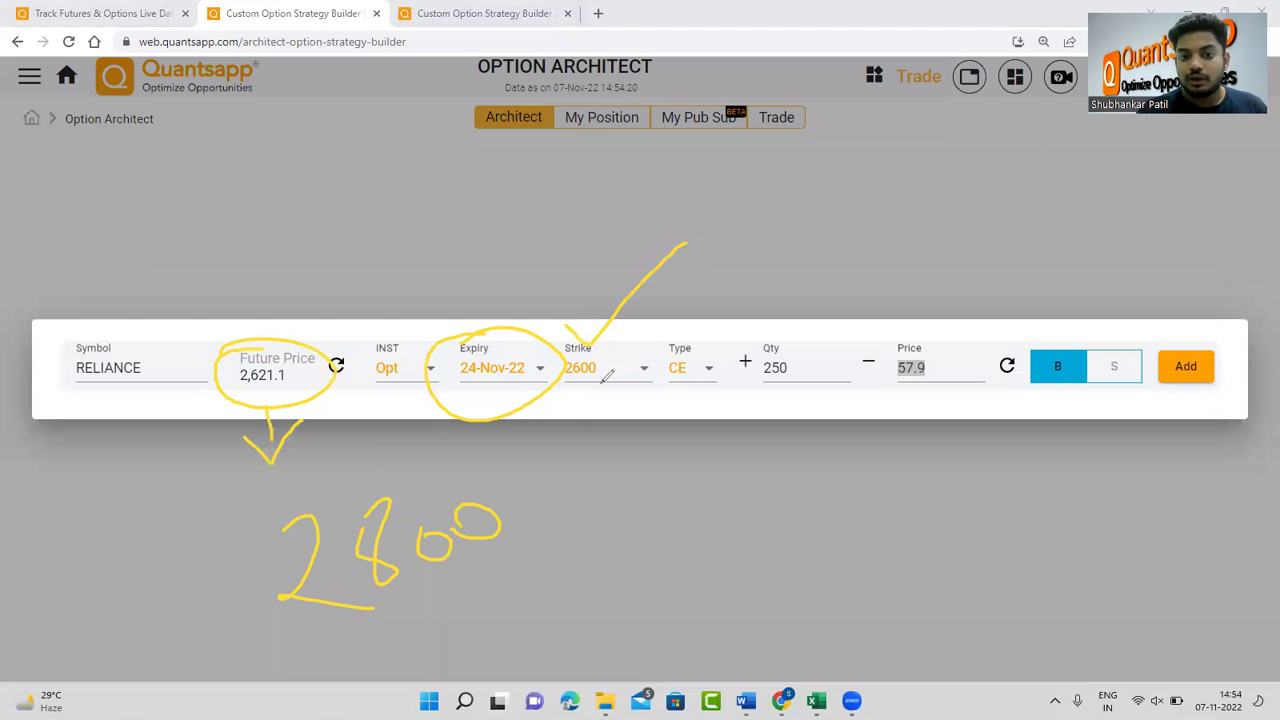
pyautogui.moveTo(598, 412); pyautogui.dragTo(648, 393)
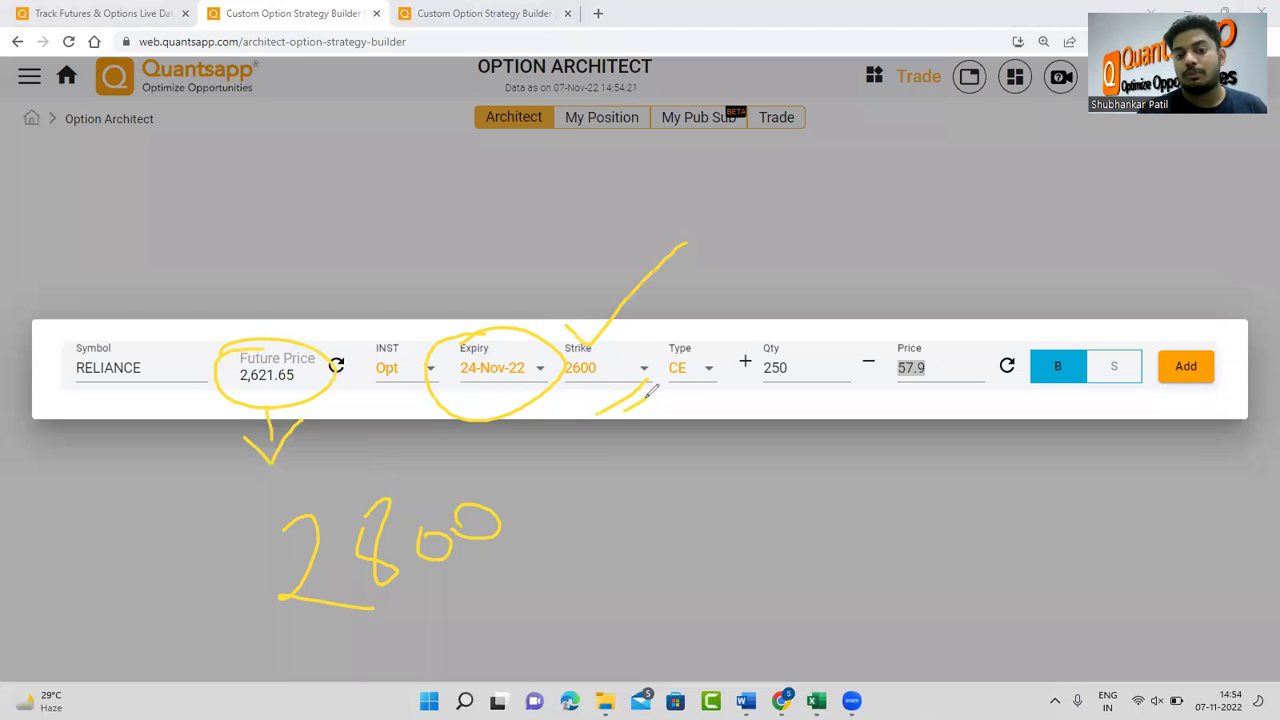
pyautogui.press('e')
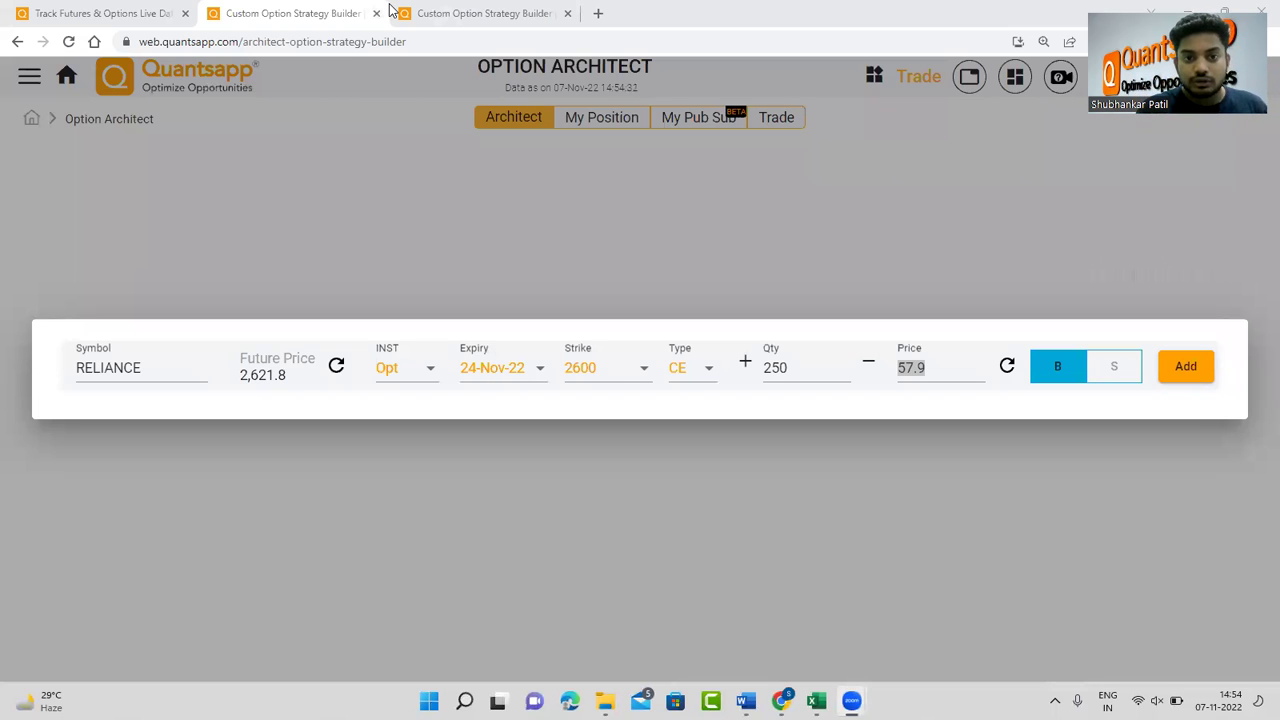
pyautogui.moveTo(872, 330); pyautogui.dragTo(996, 401)
pyautogui.moveTo(855, 317)
pyautogui.mouseDown()
pyautogui.moveTo(922, 332)
pyautogui.moveTo(1025, 418)
pyautogui.mouseUp()
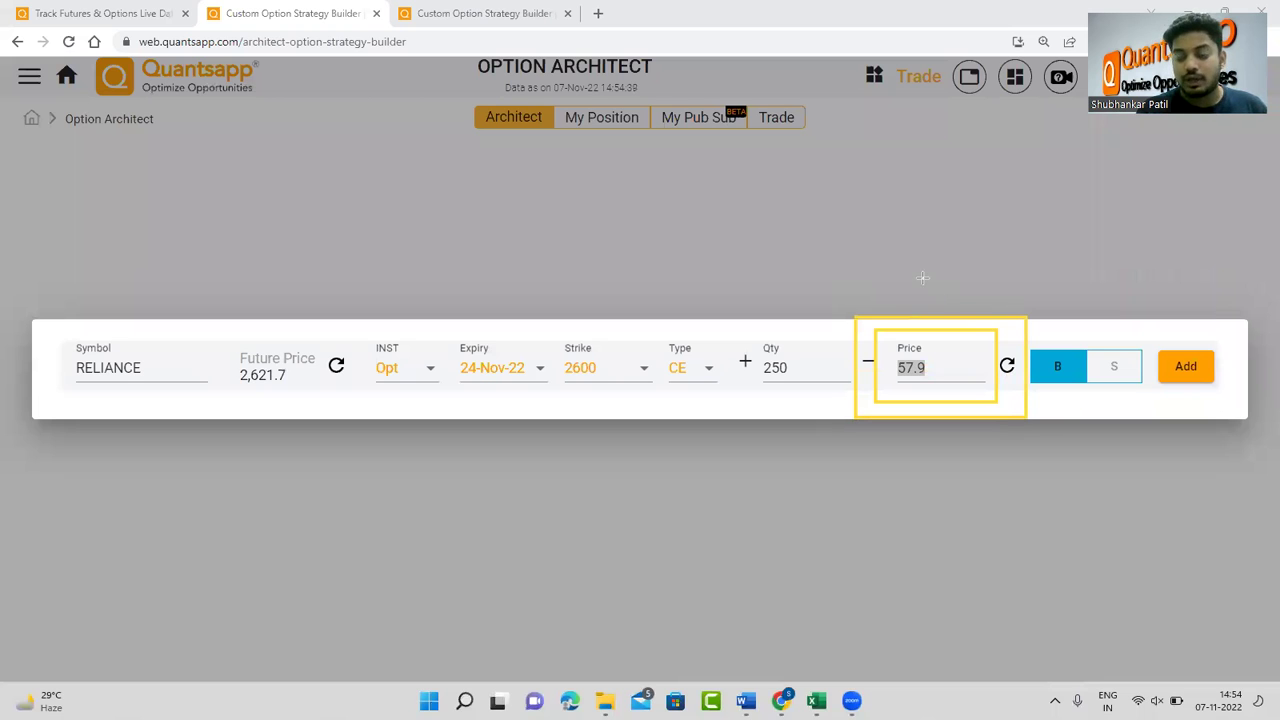
pyautogui.moveTo(885, 325); pyautogui.dragTo(991, 407)
pyautogui.moveTo(866, 313)
pyautogui.mouseDown()
pyautogui.moveTo(929, 337)
pyautogui.moveTo(1018, 422)
pyautogui.mouseUp()
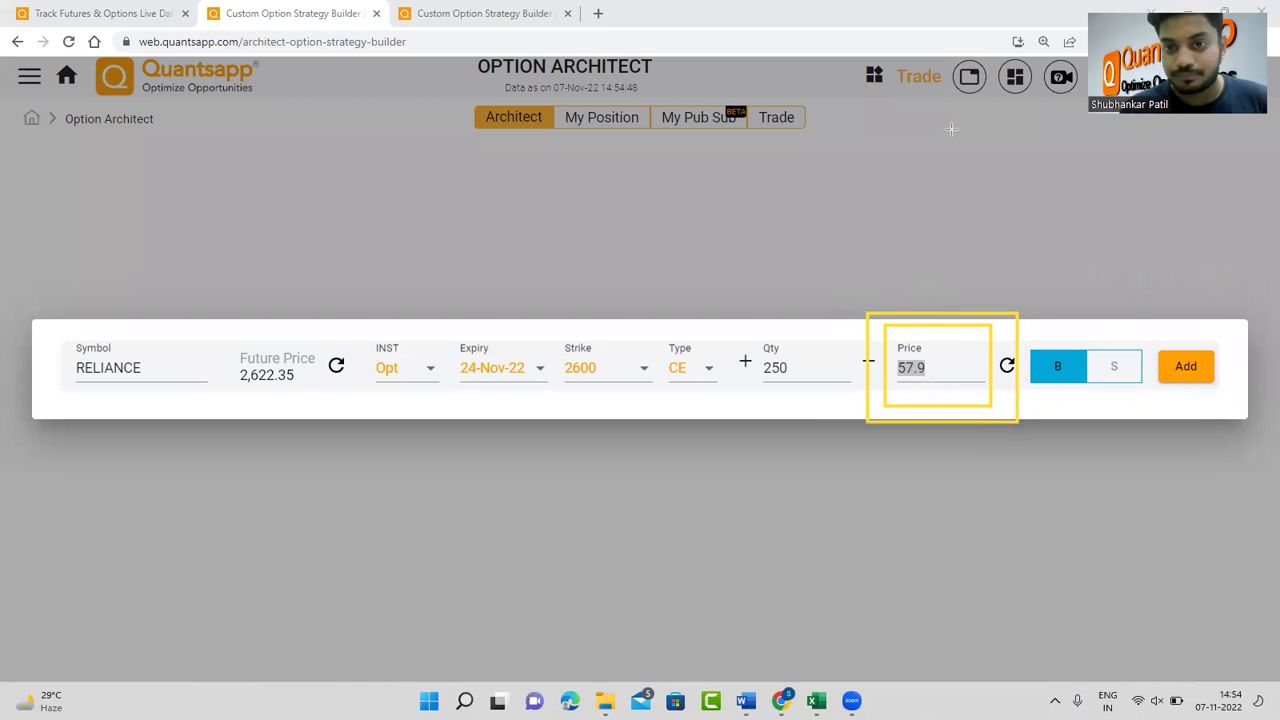
# Confirm the RELIANCE leg's strike 2600 and option type CE.
pyautogui.press('Escape')
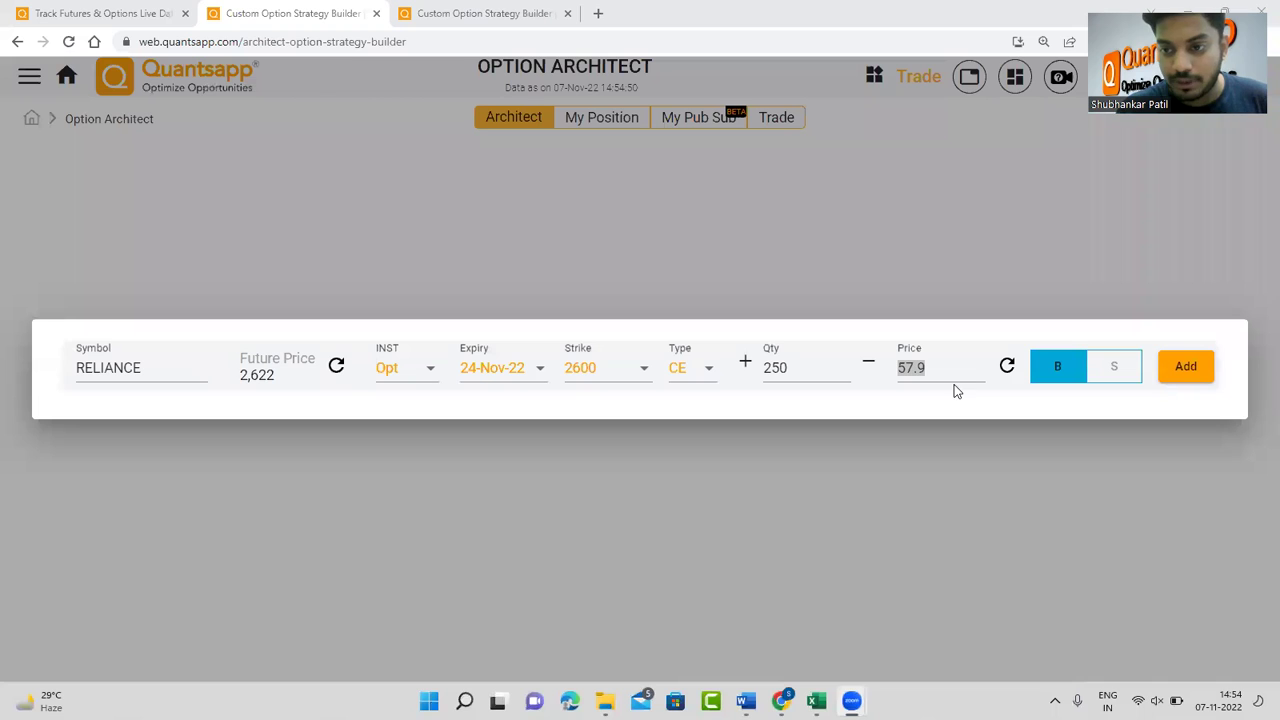
pyautogui.click(600, 370)
pyautogui.scroll(-1, 600, 440)
pyautogui.scroll(2, 606, 400)
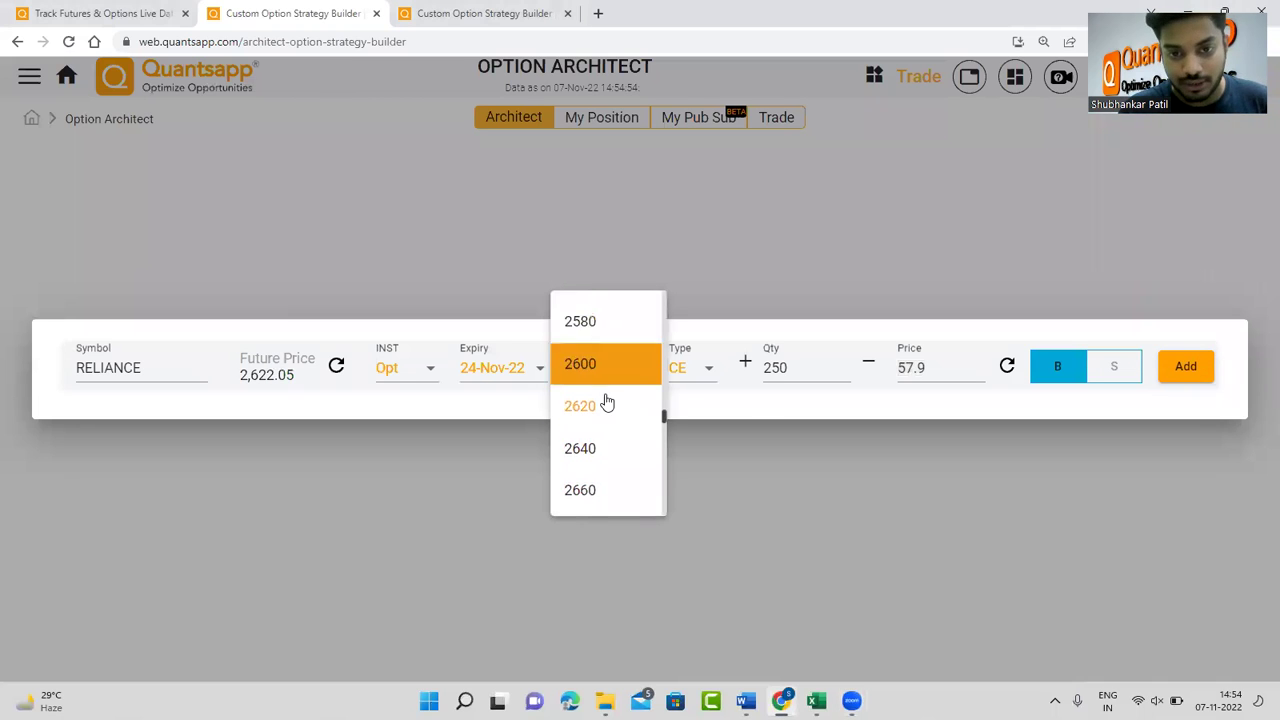
pyautogui.click(612, 436)
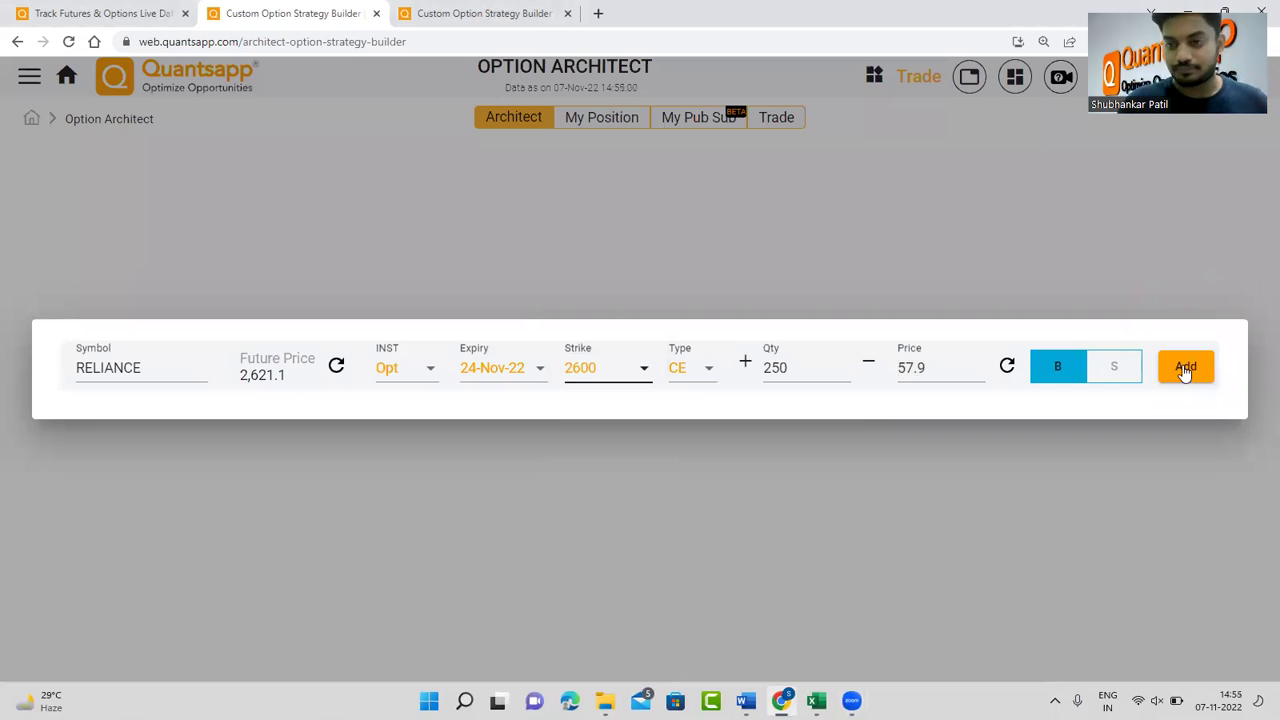
pyautogui.click(678, 367)
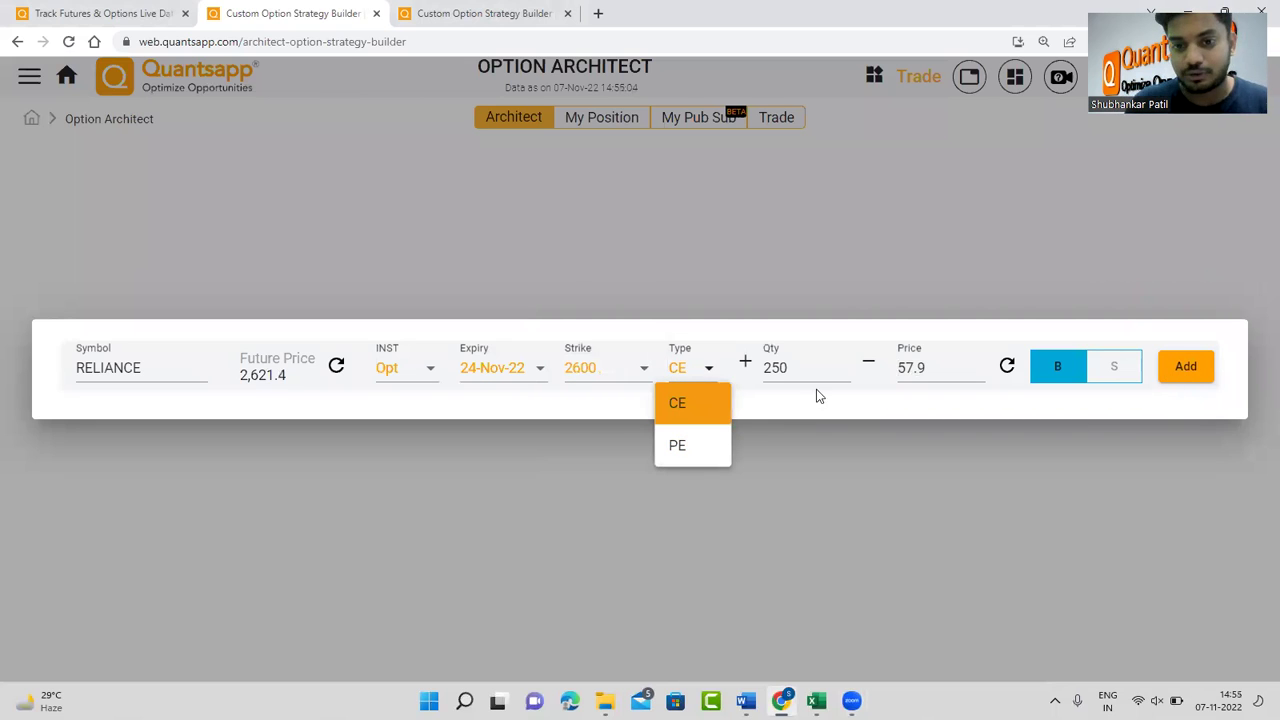
pyautogui.click(683, 404)
# Add the 250-quantity 2600 CE buy as a Long Call and highlight its 57.9 entry price.
pyautogui.click(1186, 367)
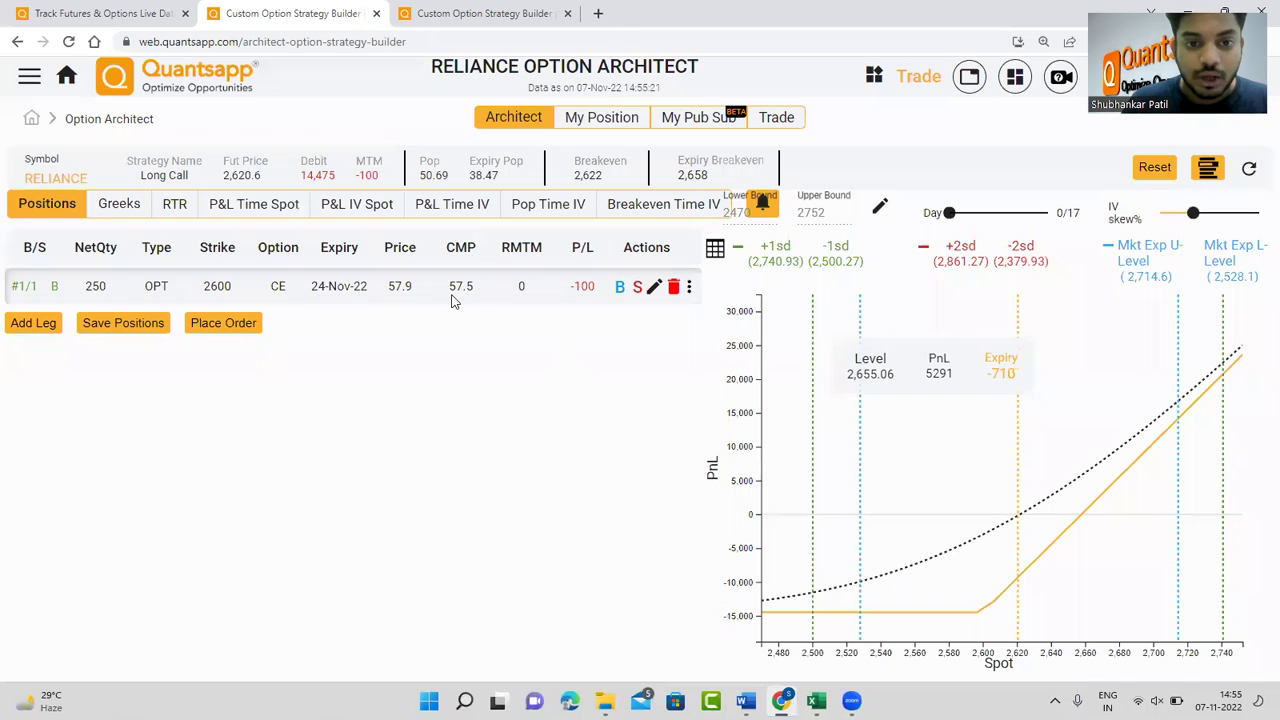
pyautogui.moveTo(449, 288); pyautogui.dragTo(480, 300)
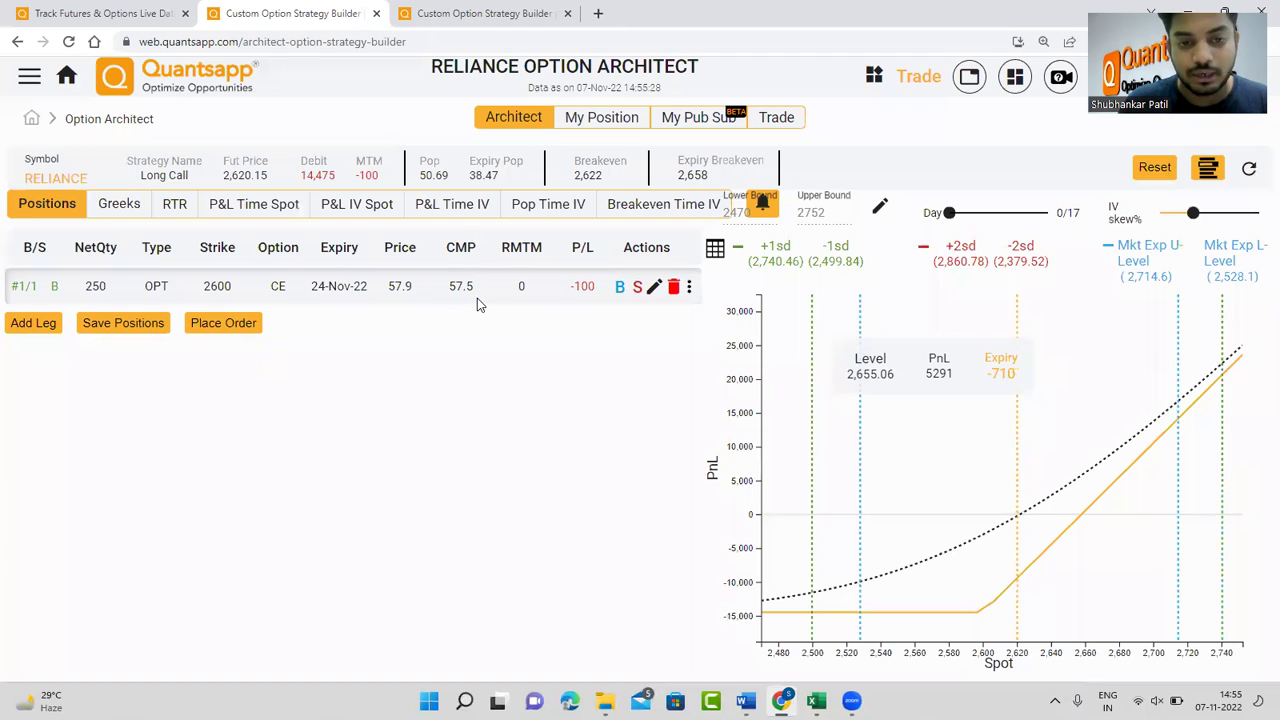
pyautogui.click(393, 288)
pyautogui.doubleClick(393, 288)
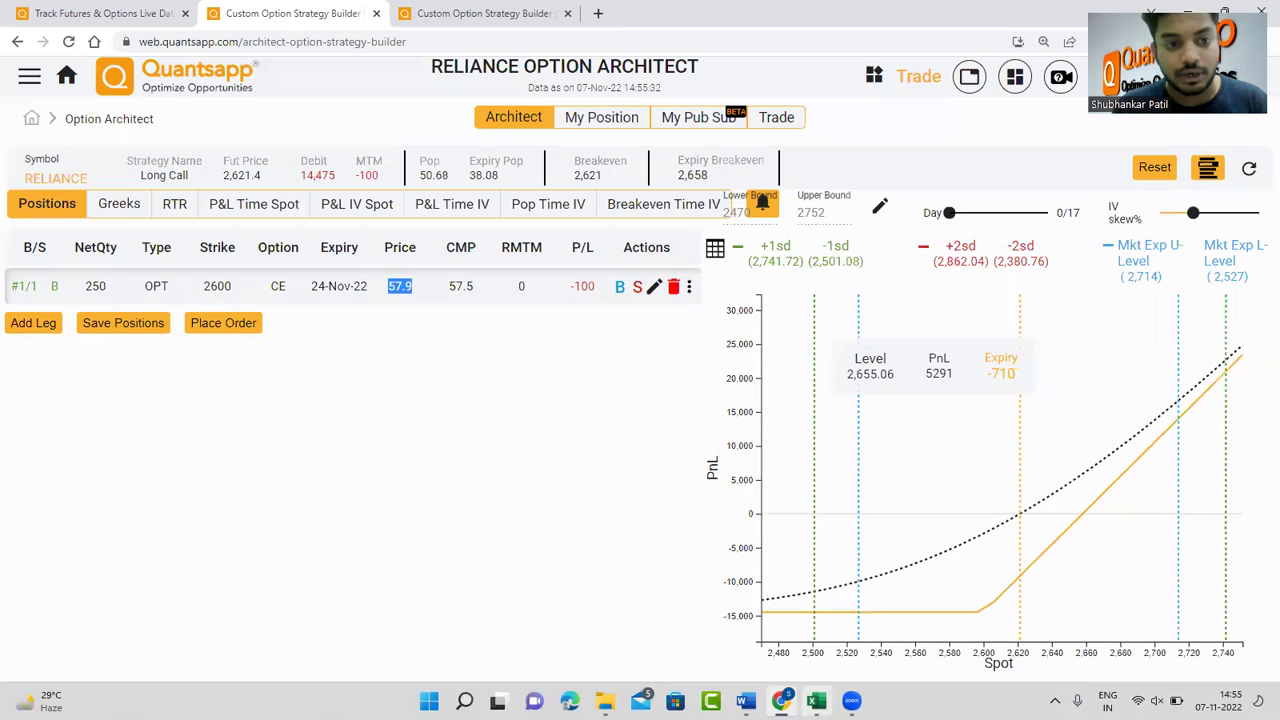
pyautogui.click(851, 700)
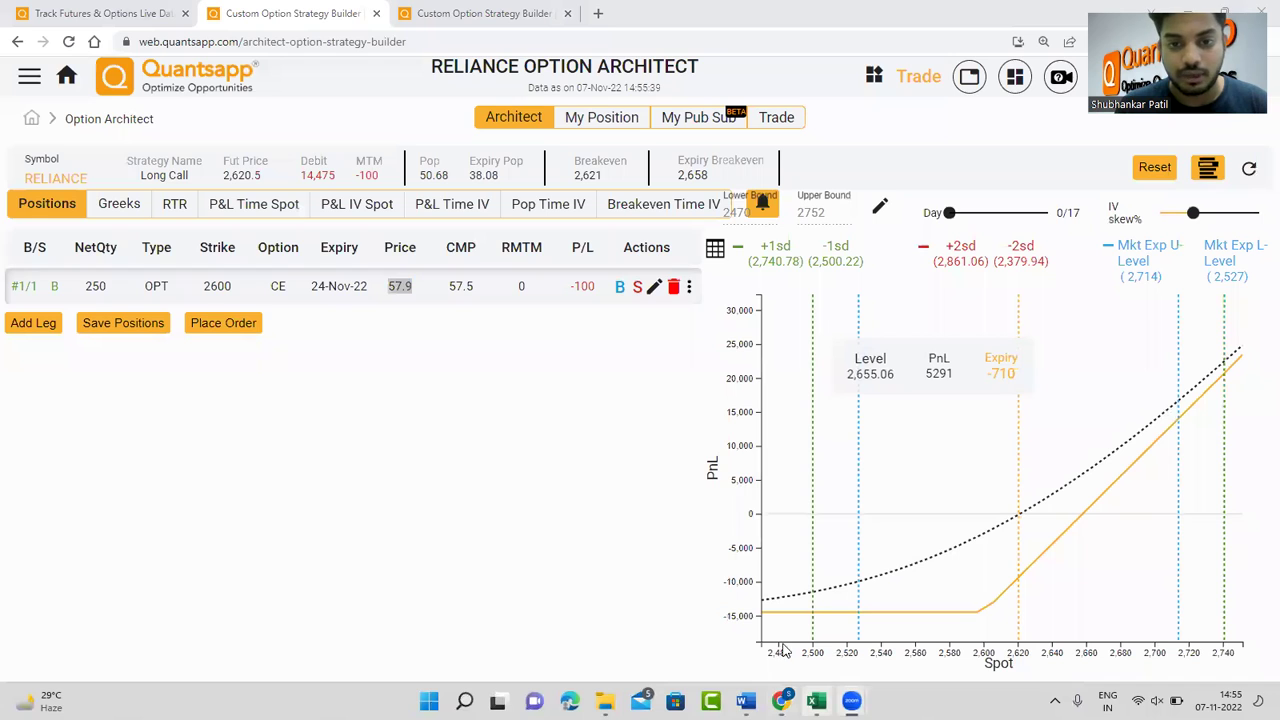